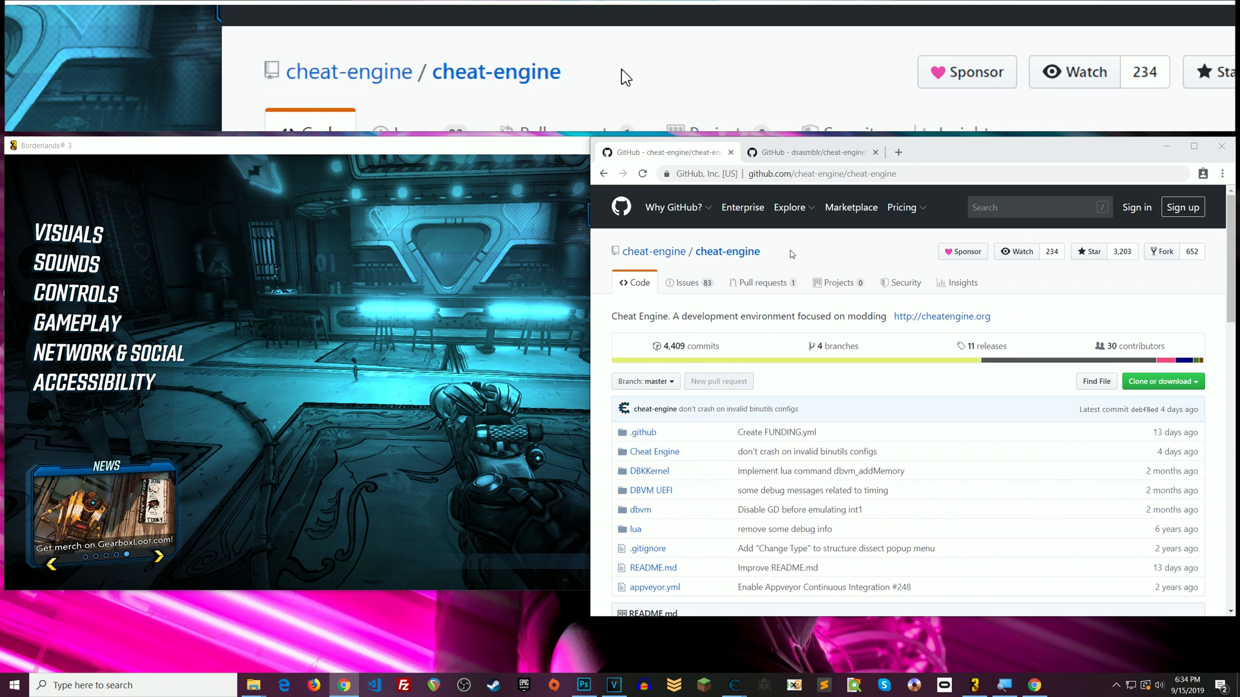
Step: Look over the cheat-engine repository page and open its list of releases
scroll(840, 310, down, 3)
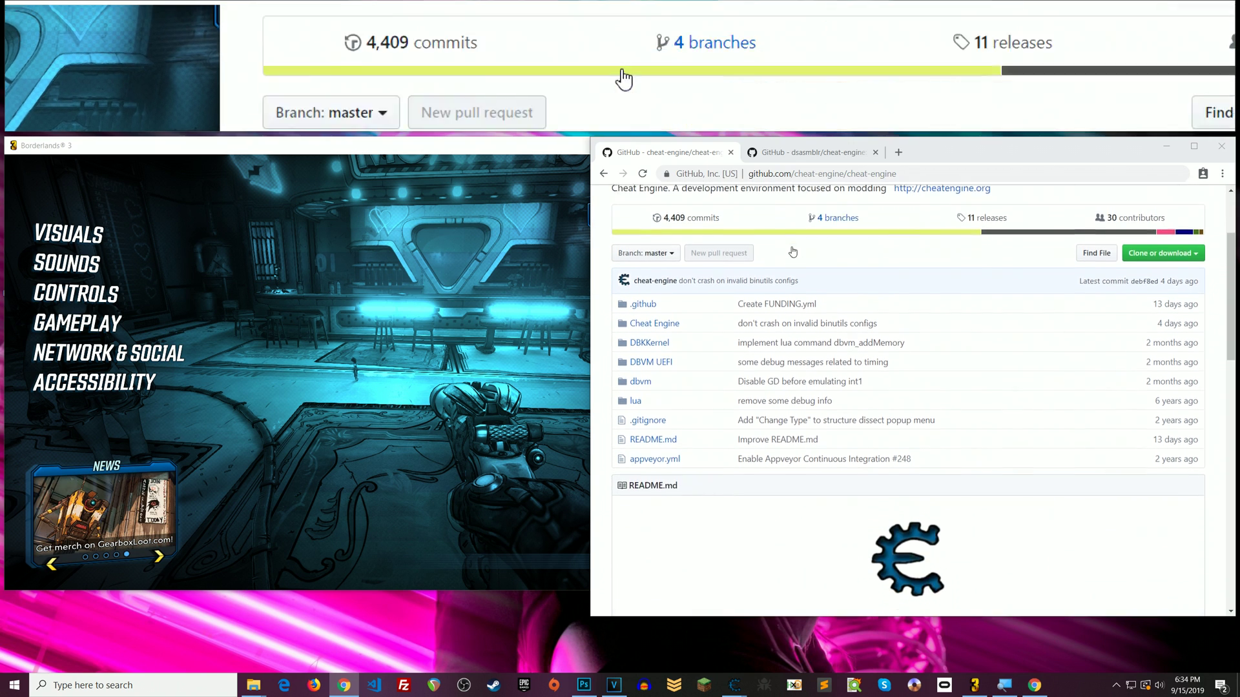
scroll(935, 381, up, 3)
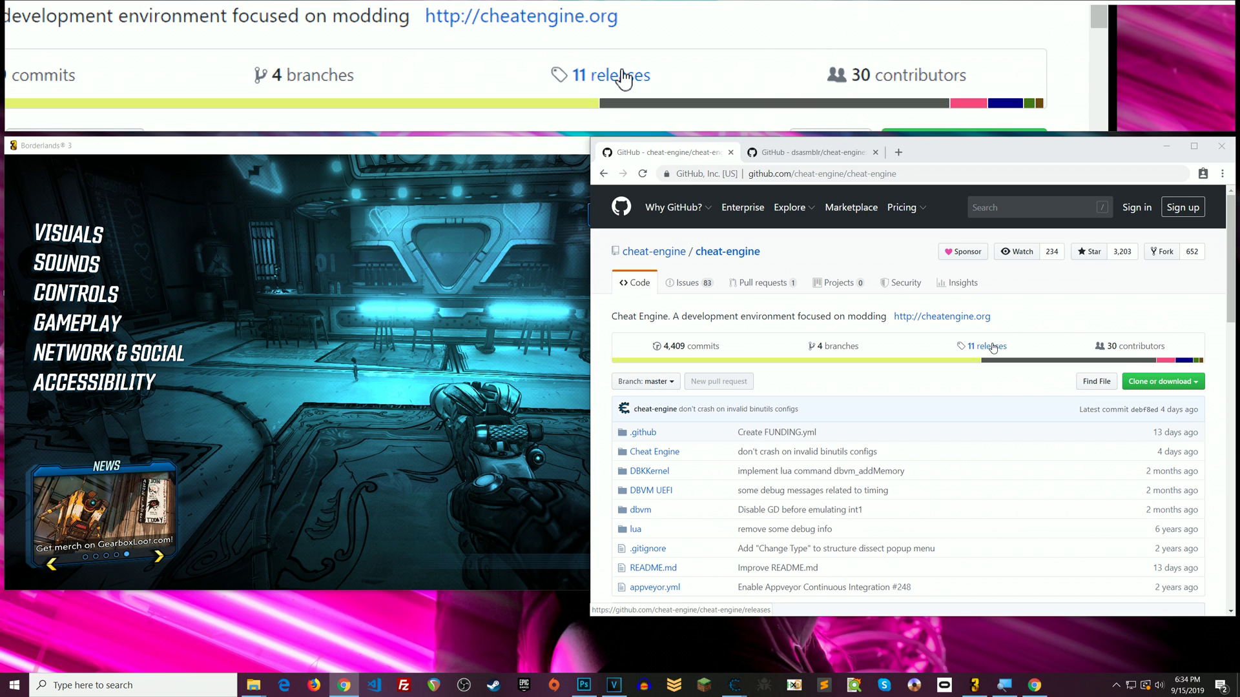
scroll(807, 329, down, 3)
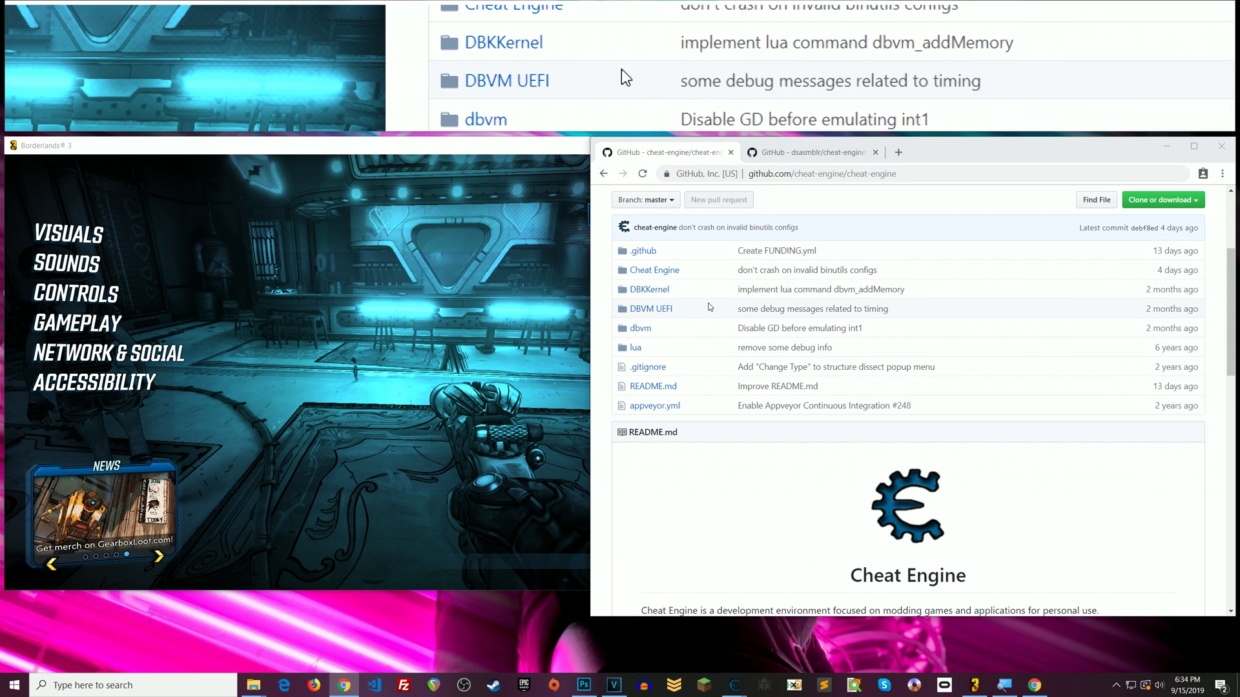
scroll(710, 307, up, 3)
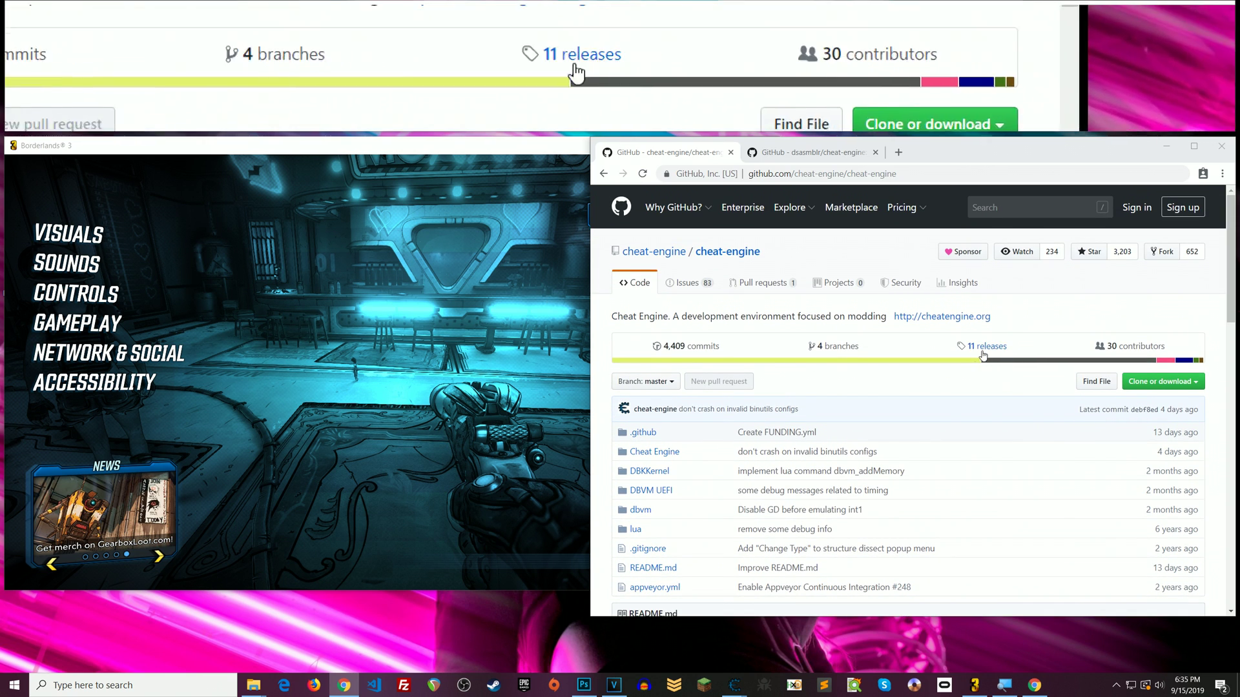
click(983, 347)
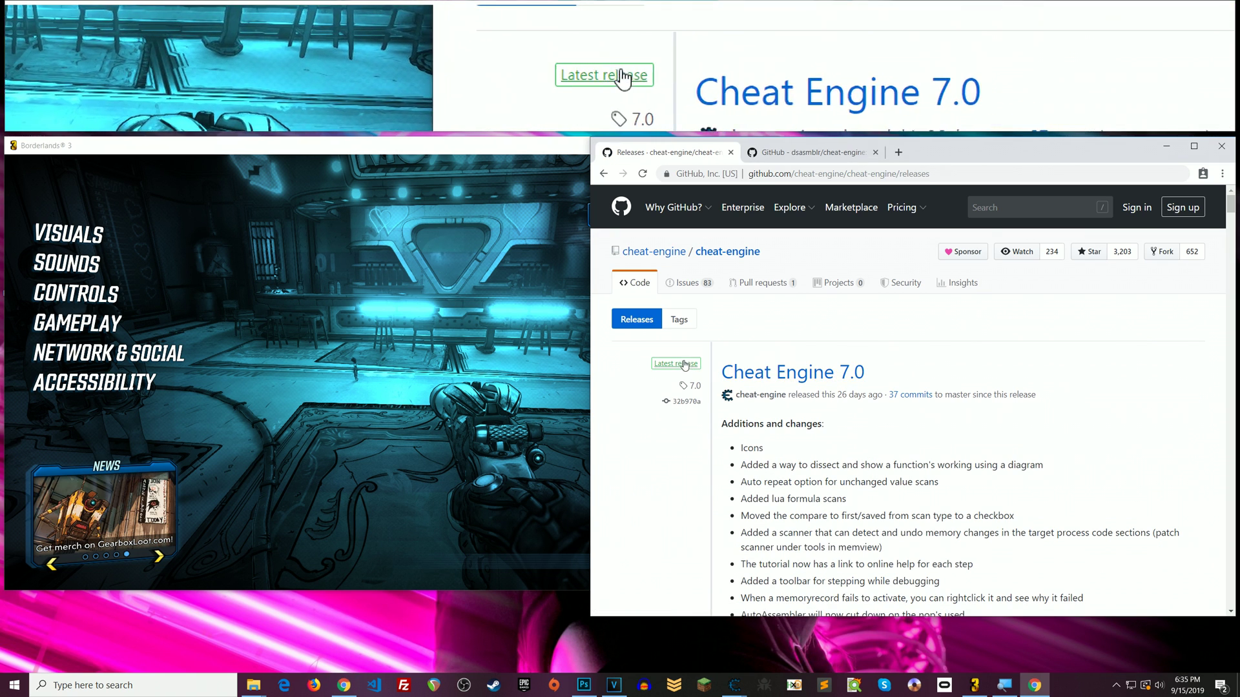
Step: Download CheatEngine70.exe from the assets of the Cheat Engine 7.0 release
scroll(842, 423, down, 5)
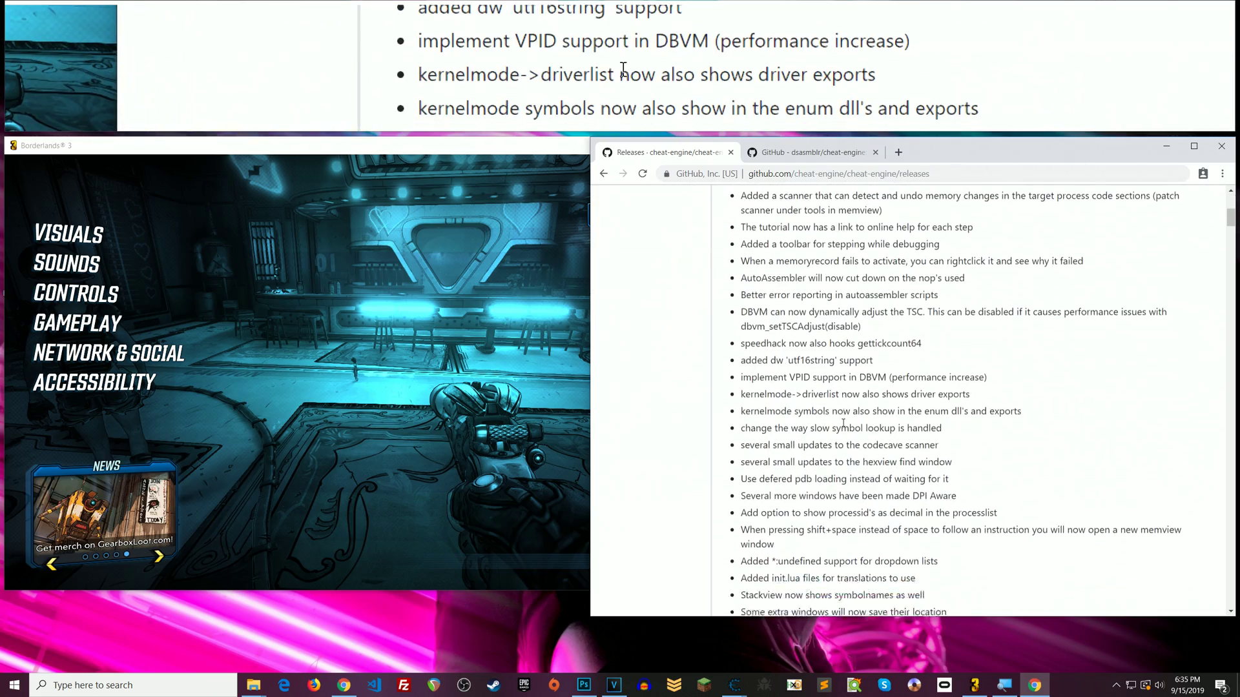
scroll(843, 422, down, 15)
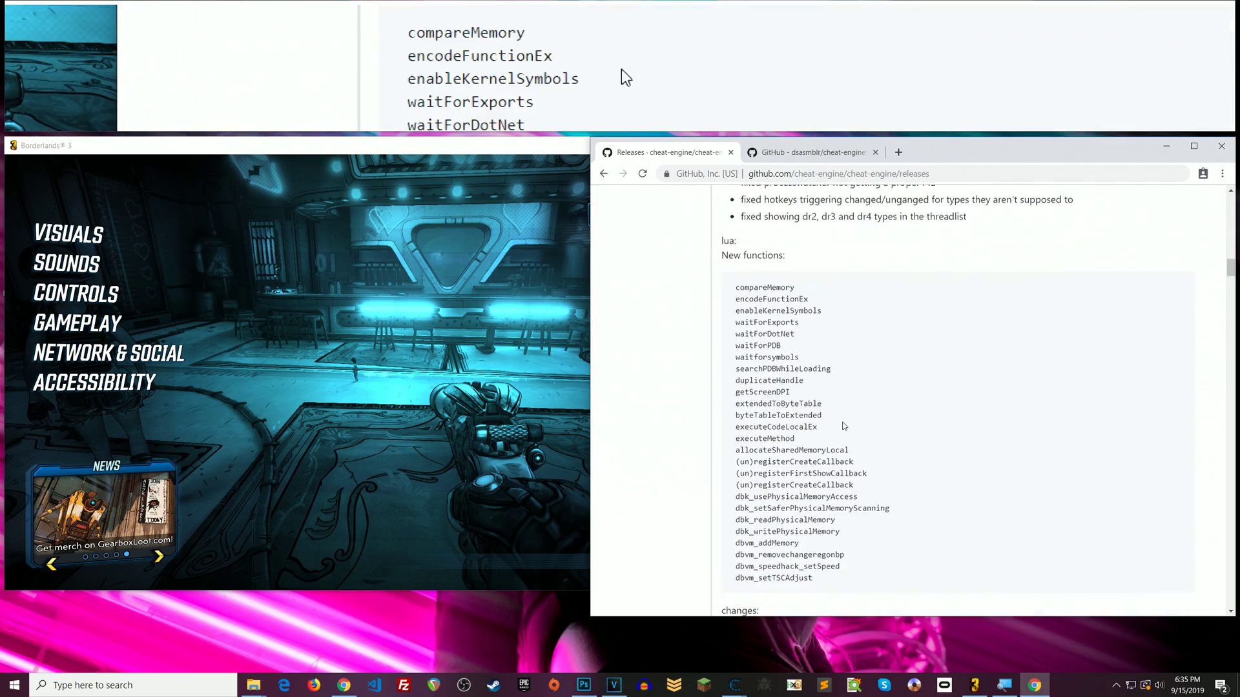
scroll(843, 426, down, 15)
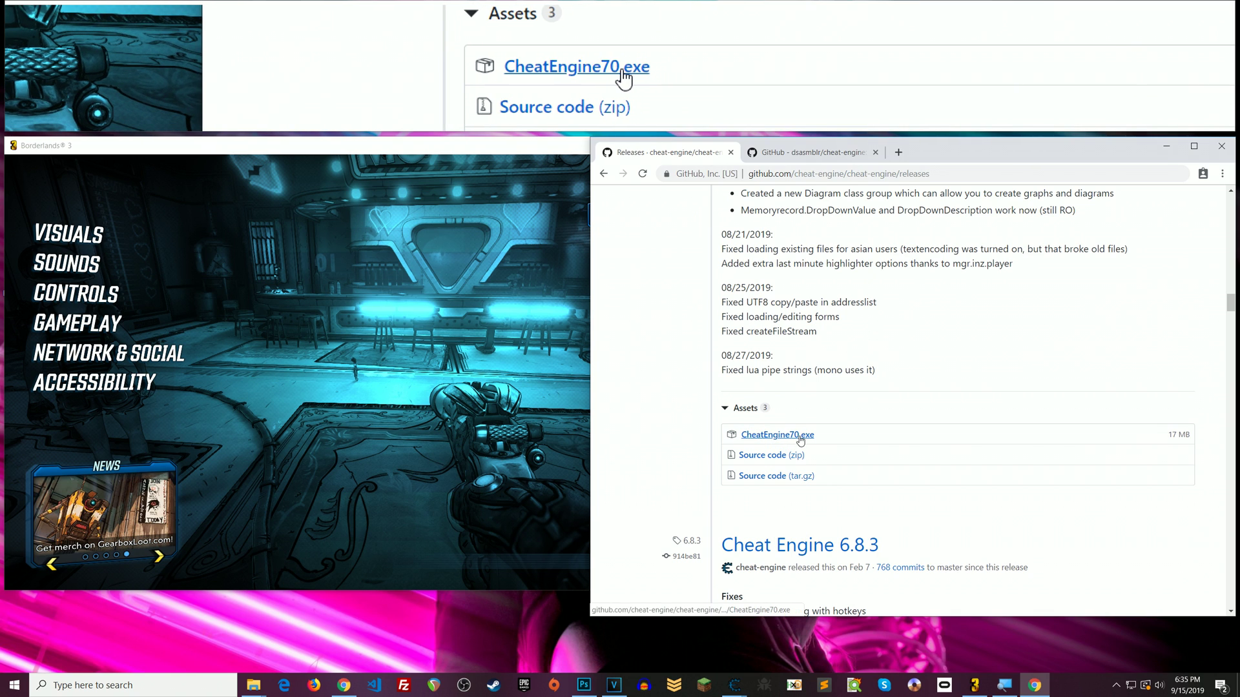
click(800, 438)
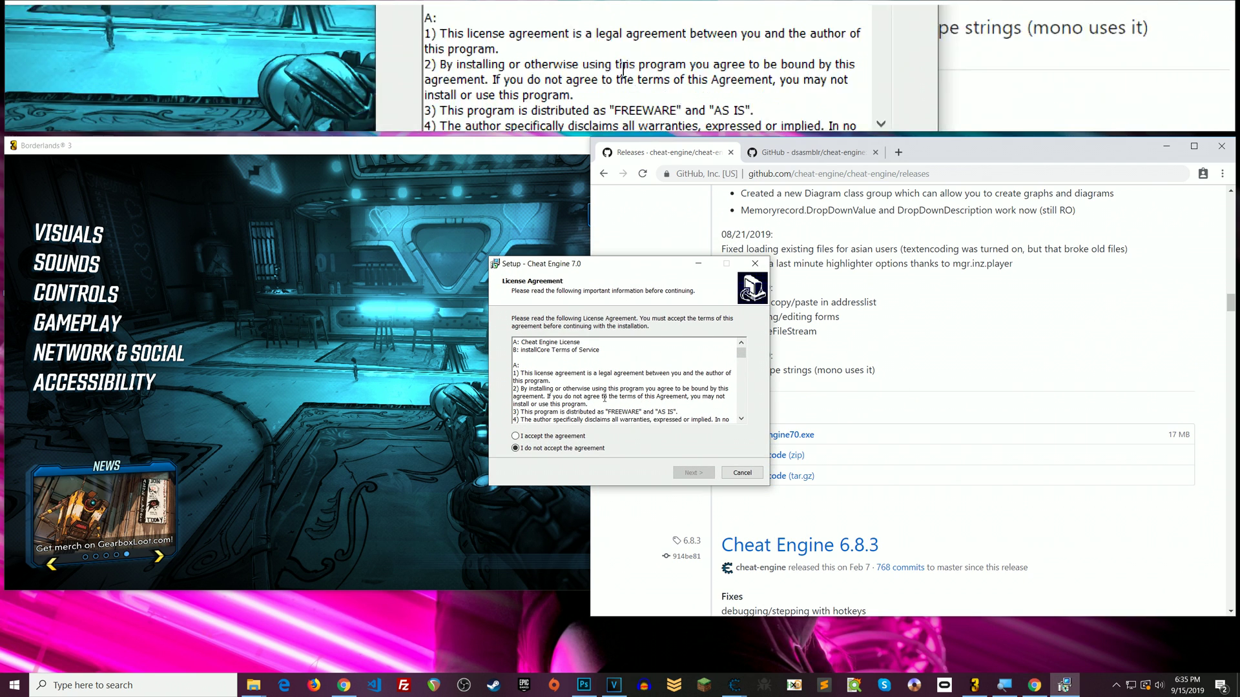
Step: Install Cheat Engine 7.0, accepting the license agreement, creating a desktop icon and leaving out McAfee WebAdvisor
click(549, 437)
click(692, 473)
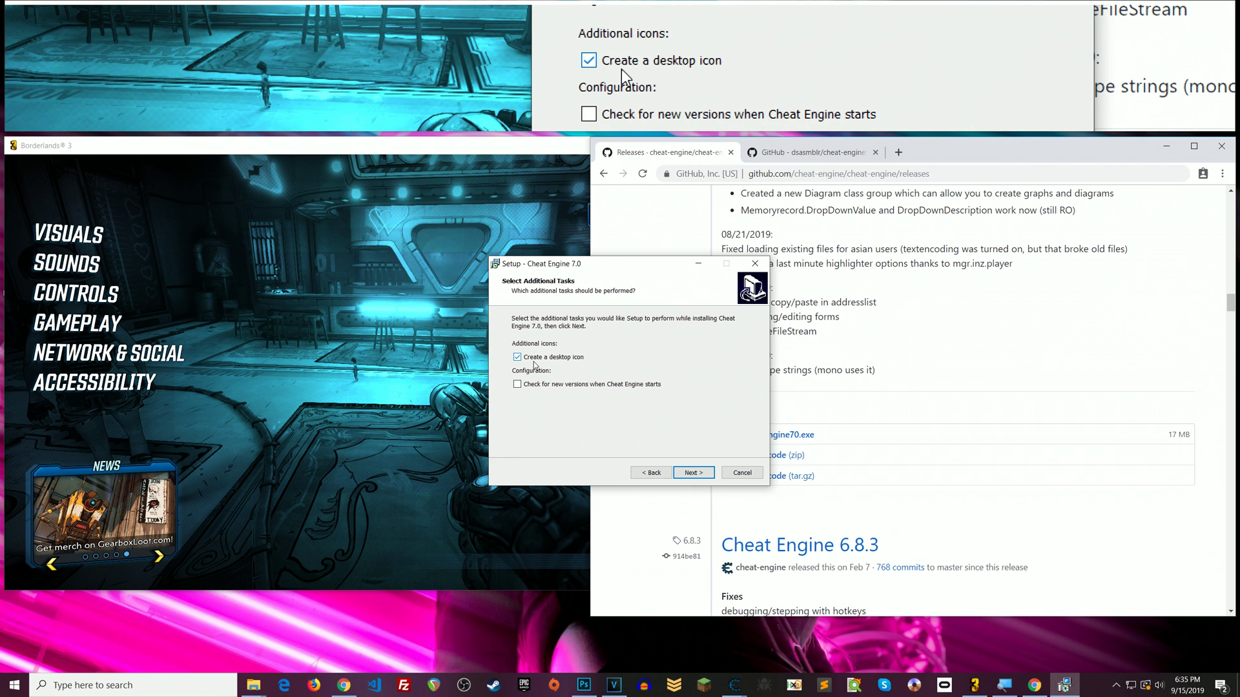
click(692, 474)
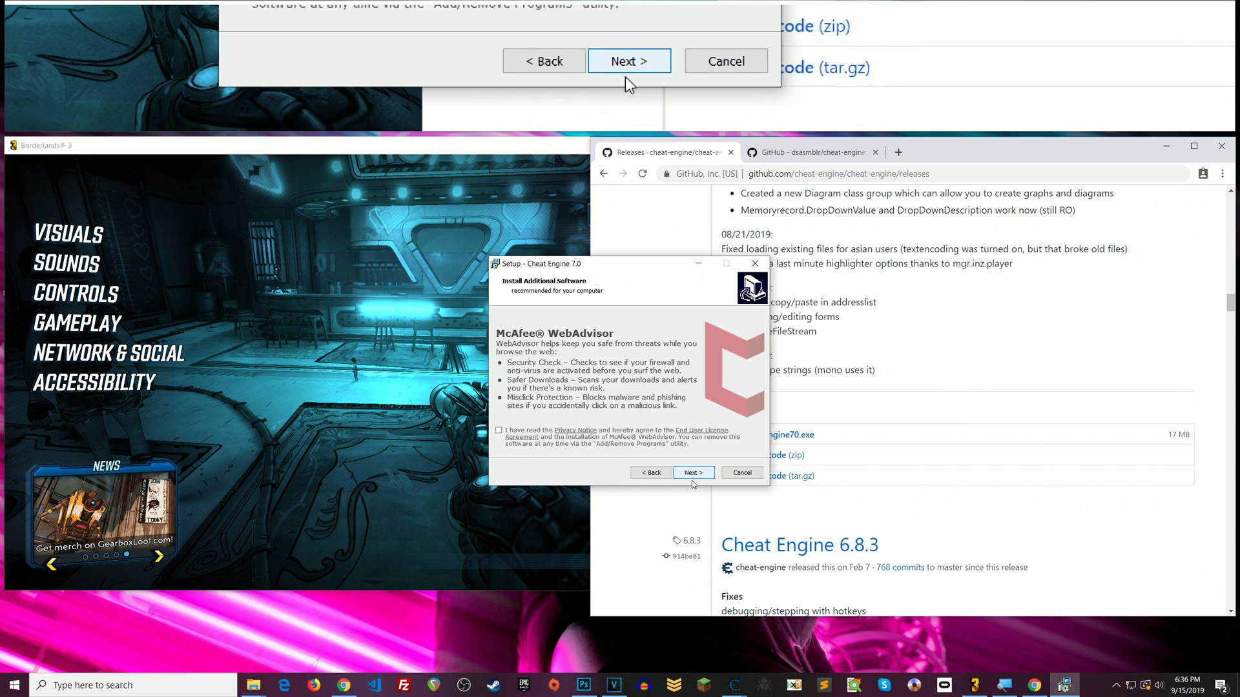
click(692, 473)
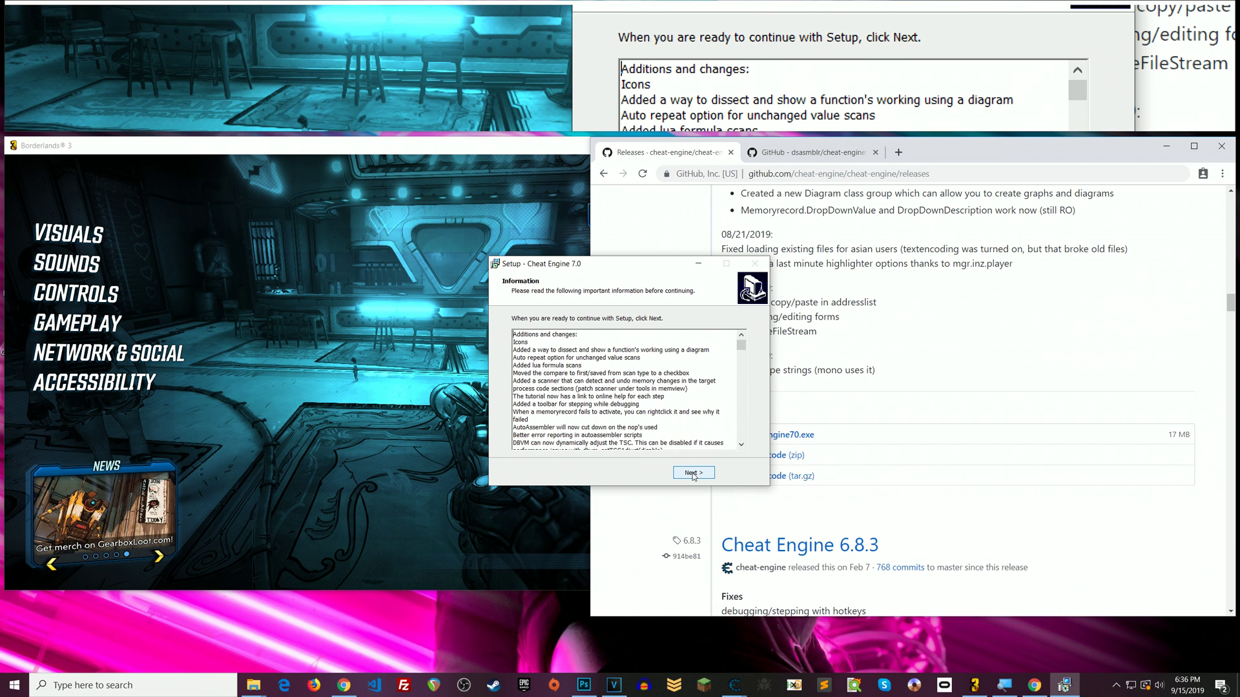
click(693, 473)
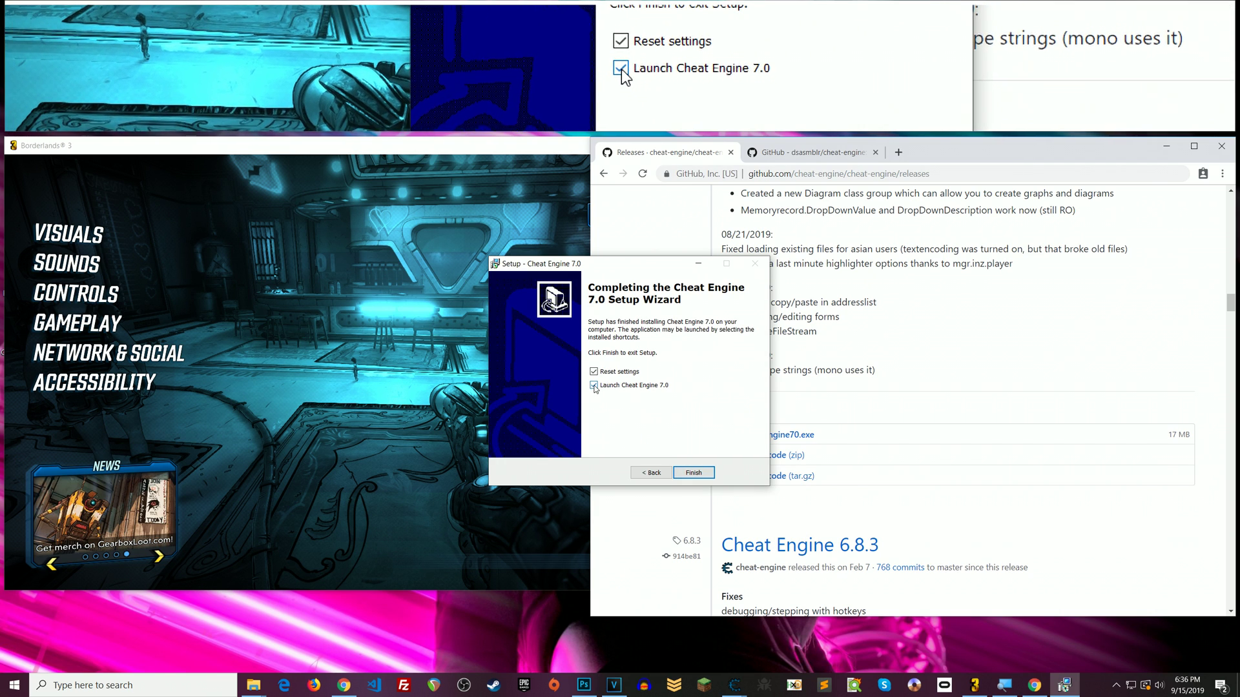
Step: Finish the setup wizard with both Reset settings and Launch Cheat Engine 7.0 turned off
click(594, 386)
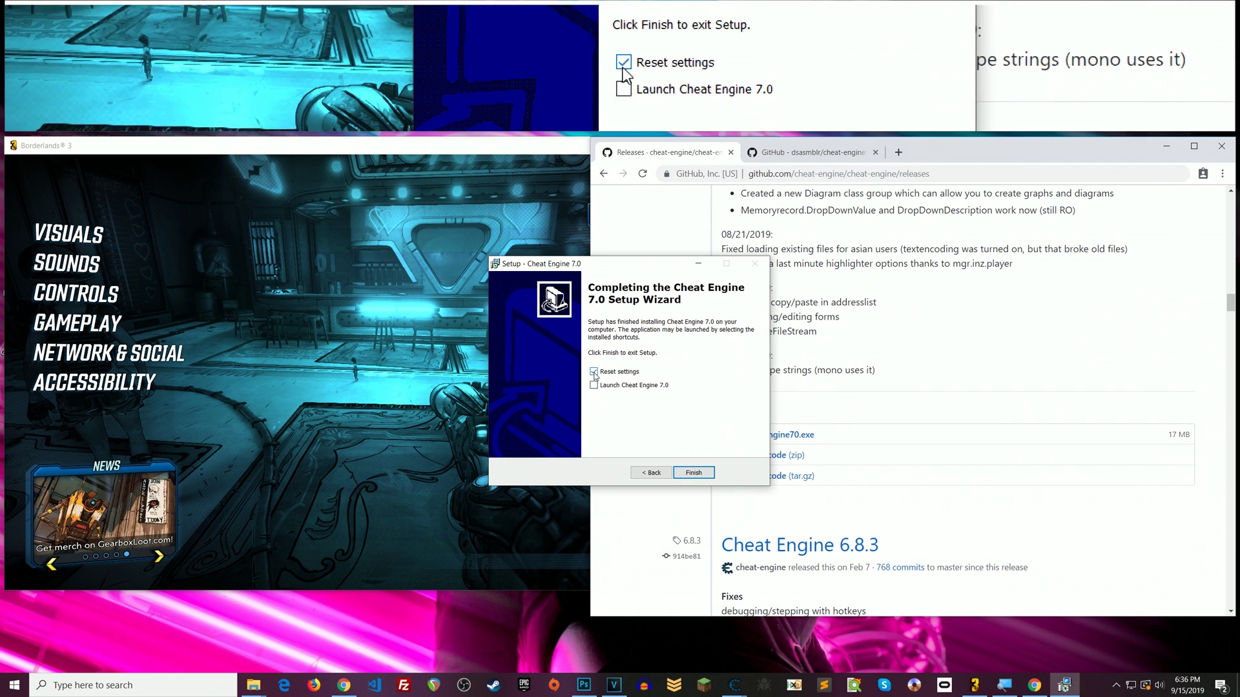
click(594, 372)
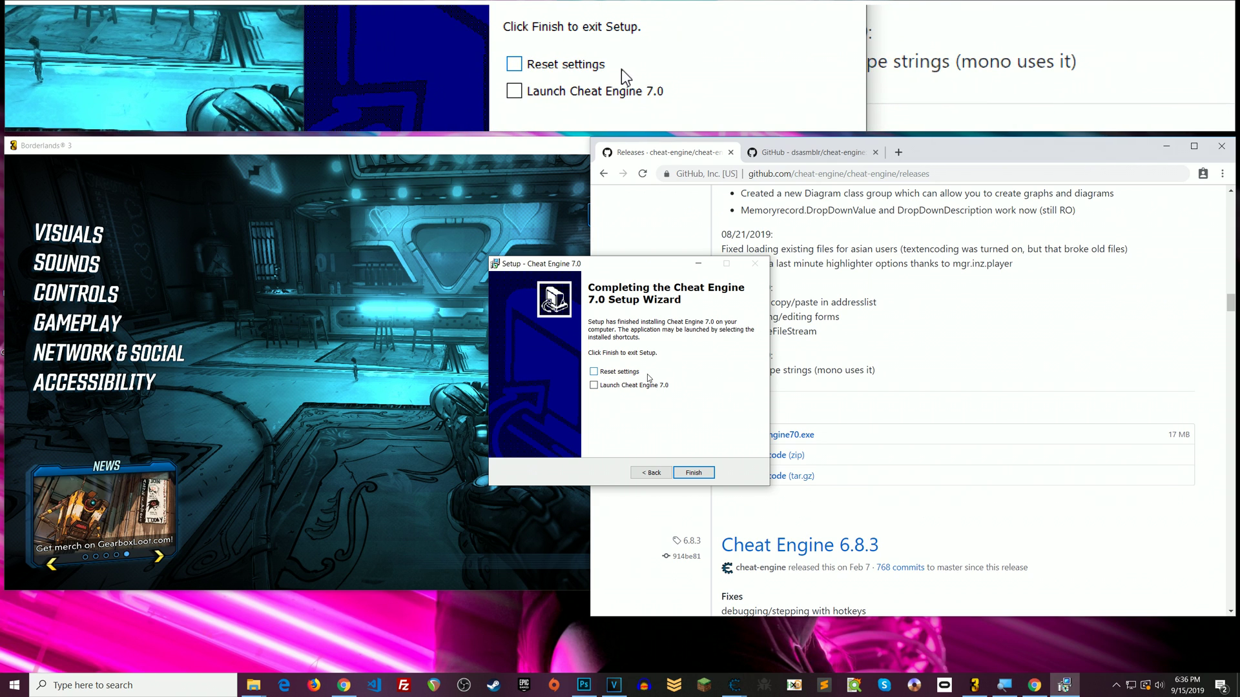
click(696, 475)
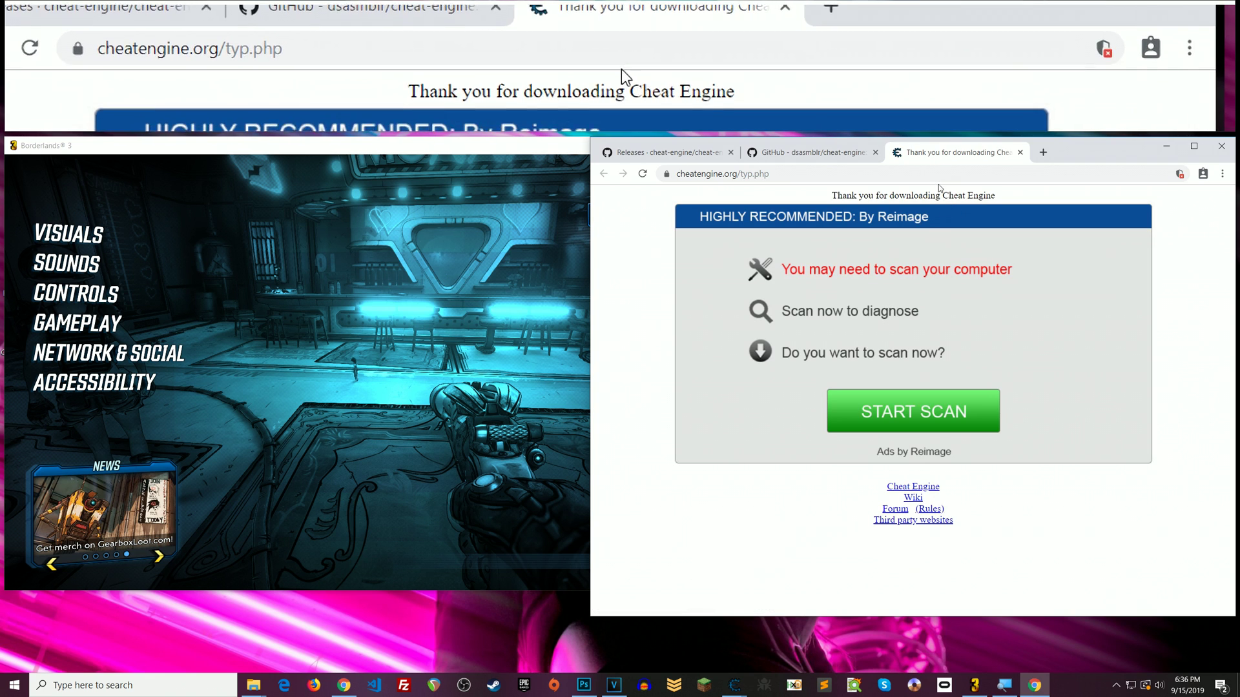
click(797, 175)
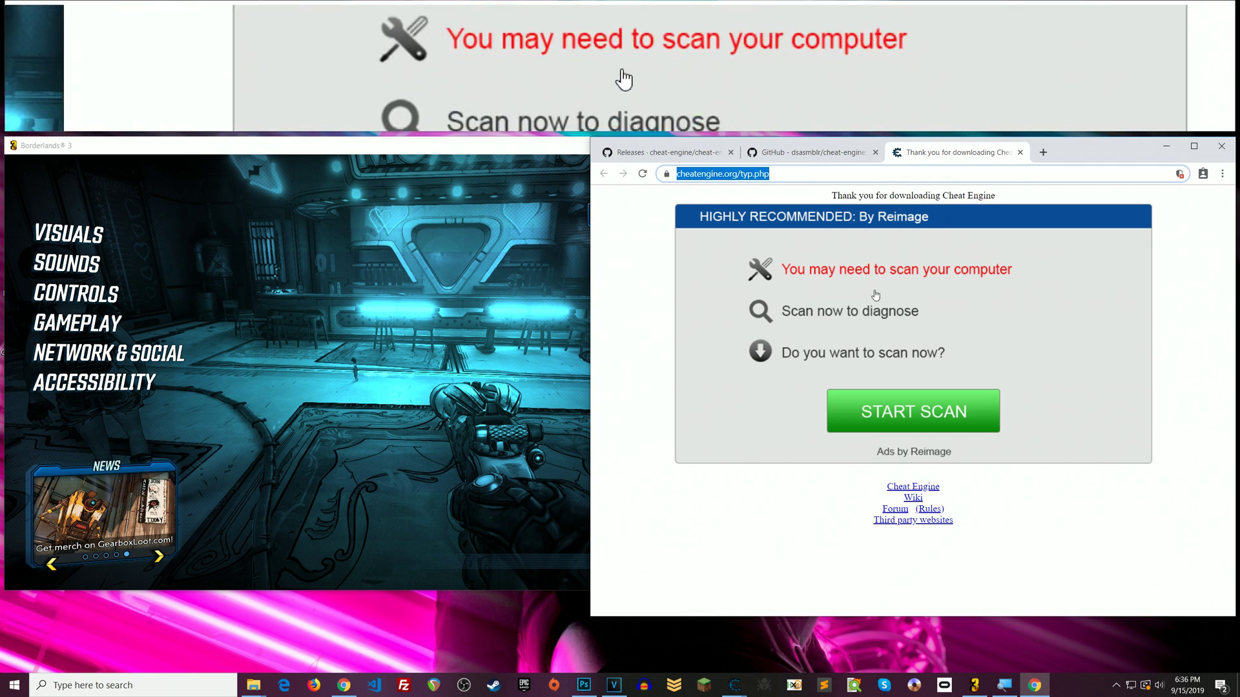
click(772, 175)
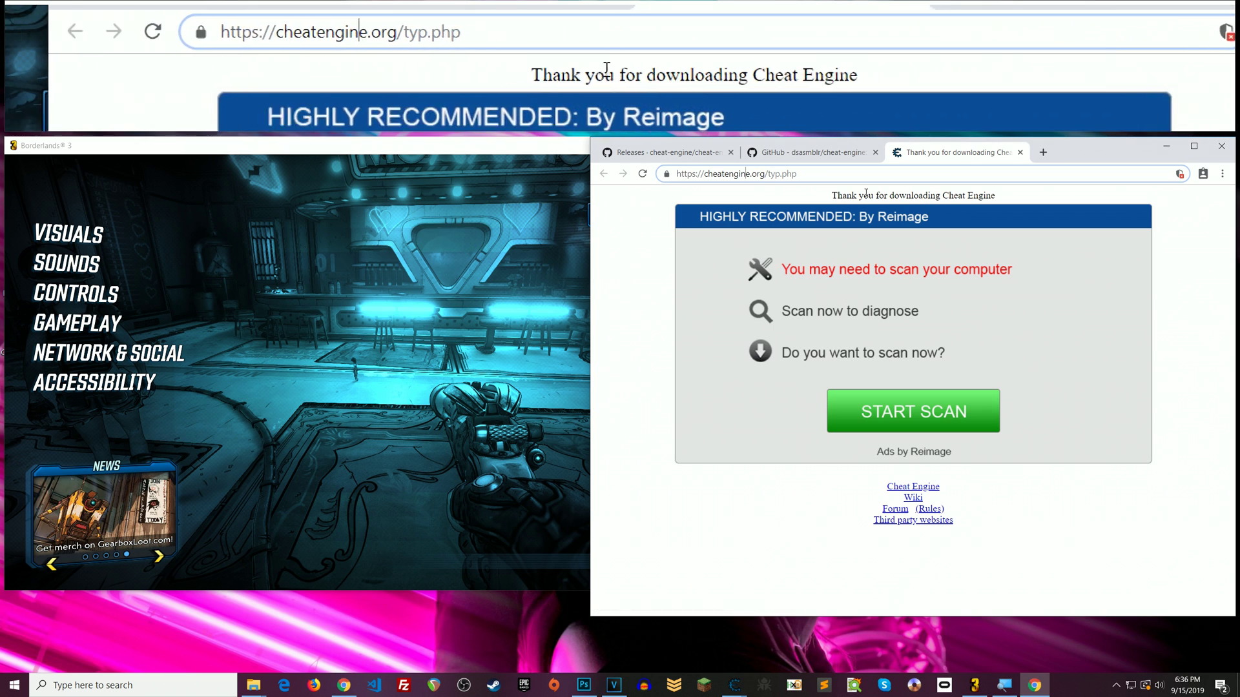
drag(831, 195, 999, 193)
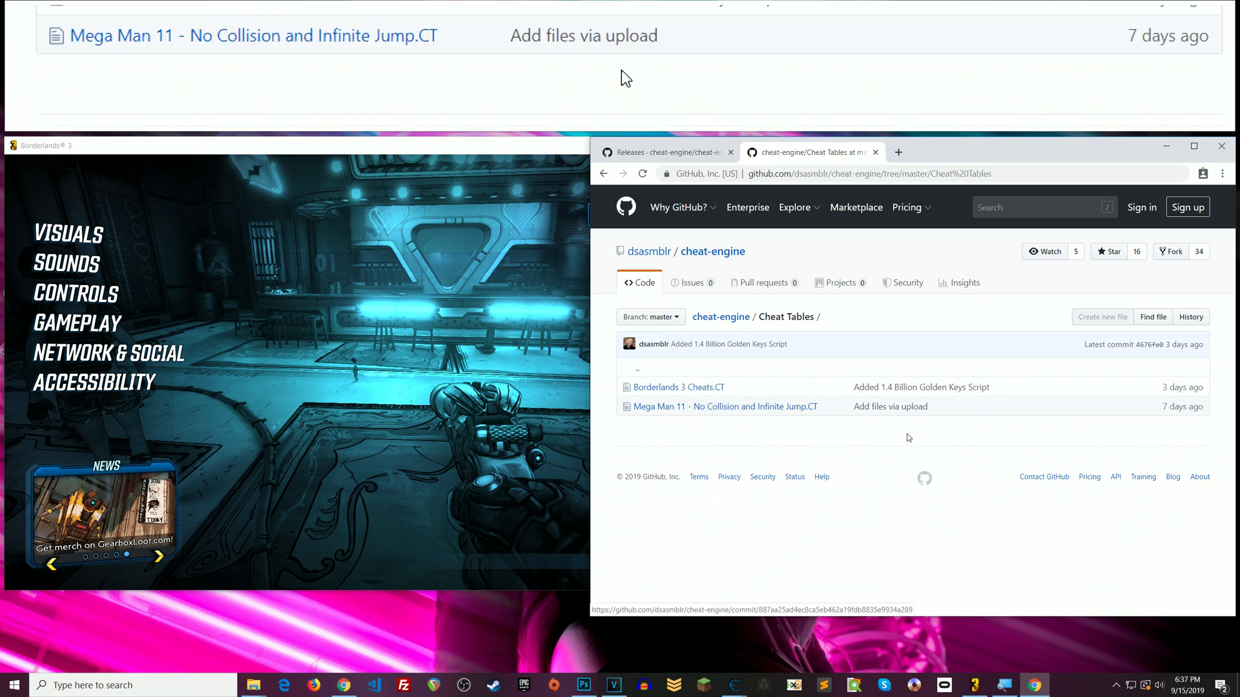
Step: Open Borderlands 3 Cheats.CT in the Cheat Tables folder of the dsasmblr repository and read through its scripts
click(690, 388)
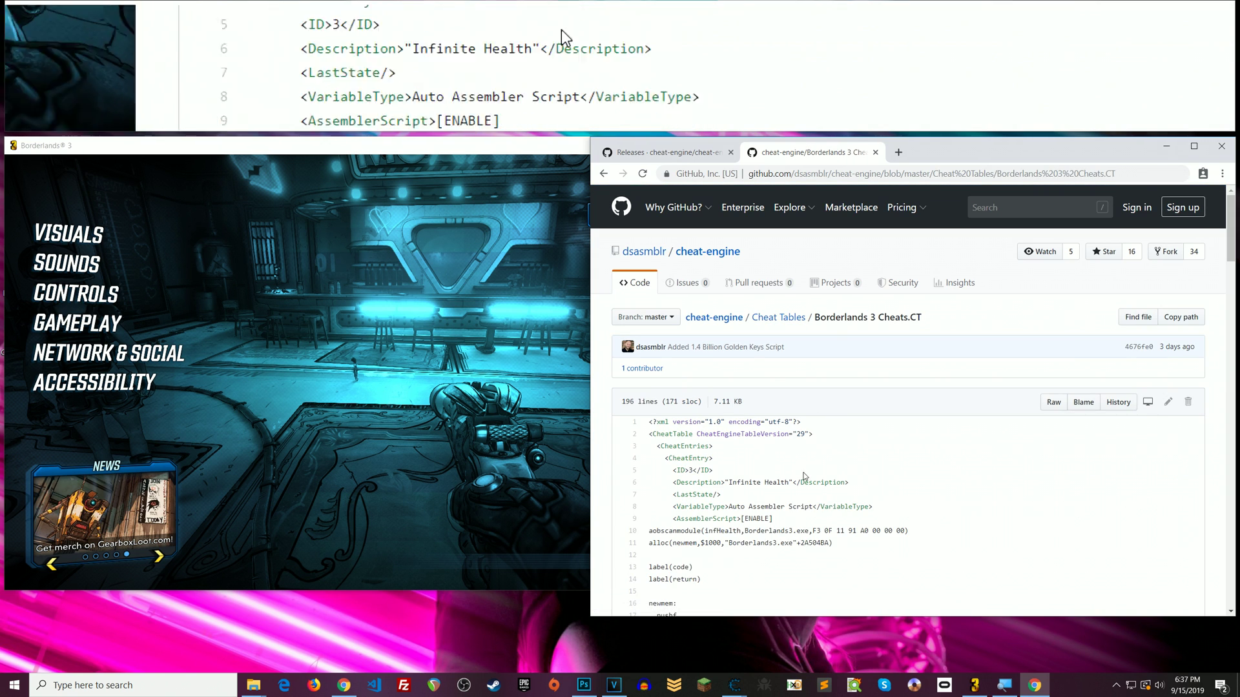
scroll(889, 436, down, 12)
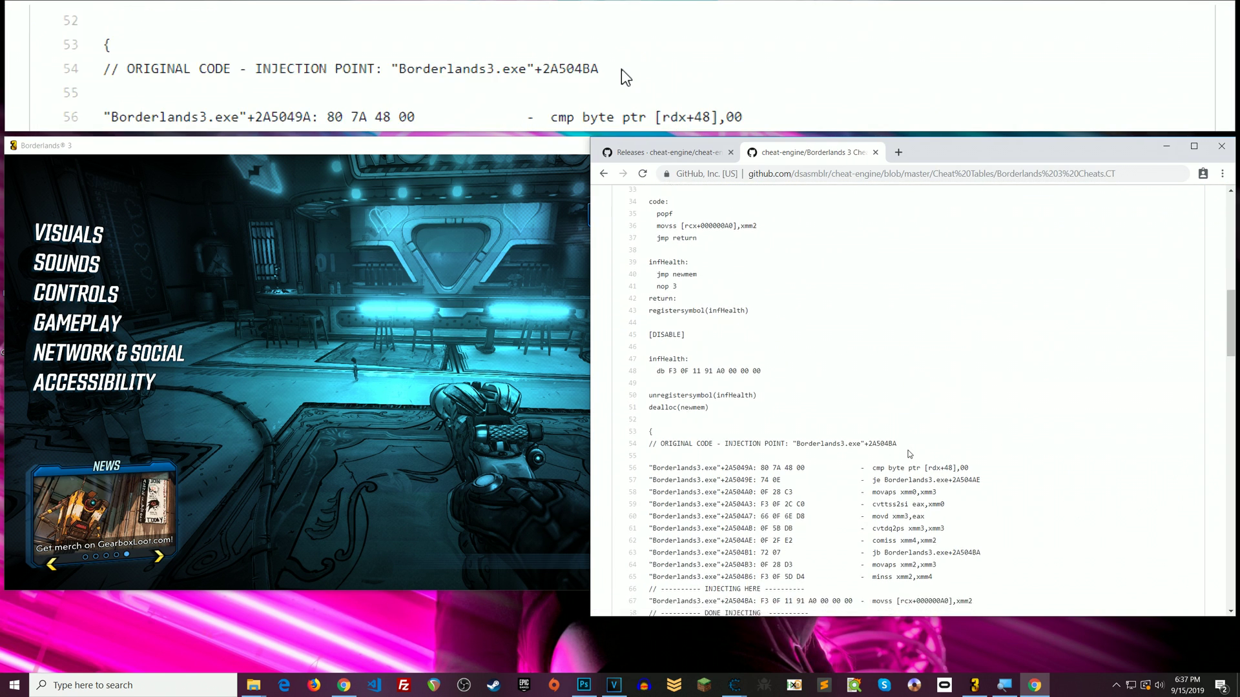
scroll(909, 453, up, 15)
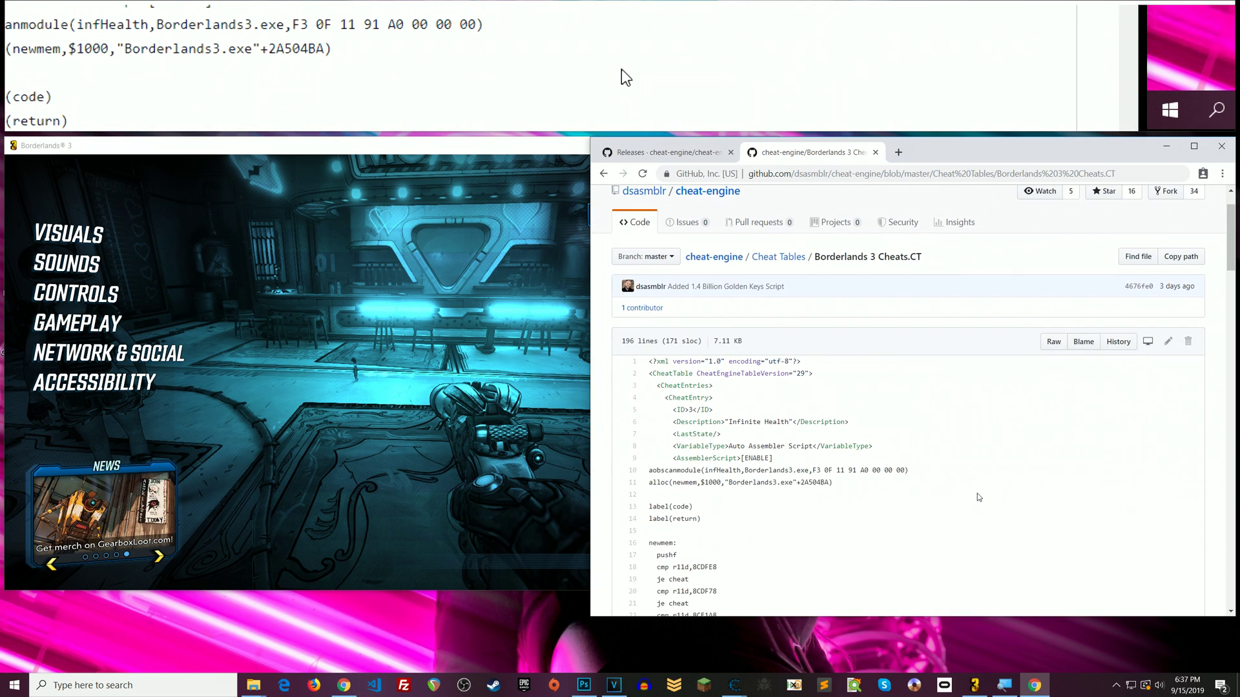
scroll(910, 505, down, 7)
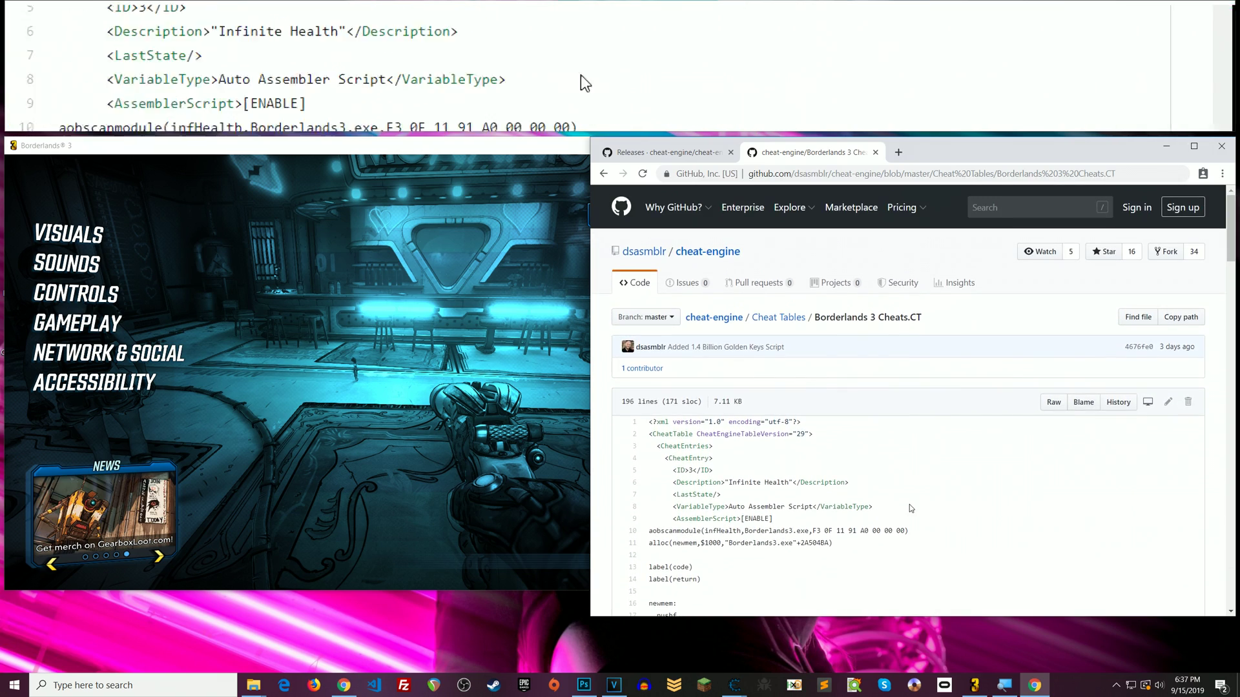
scroll(909, 505, down, 20)
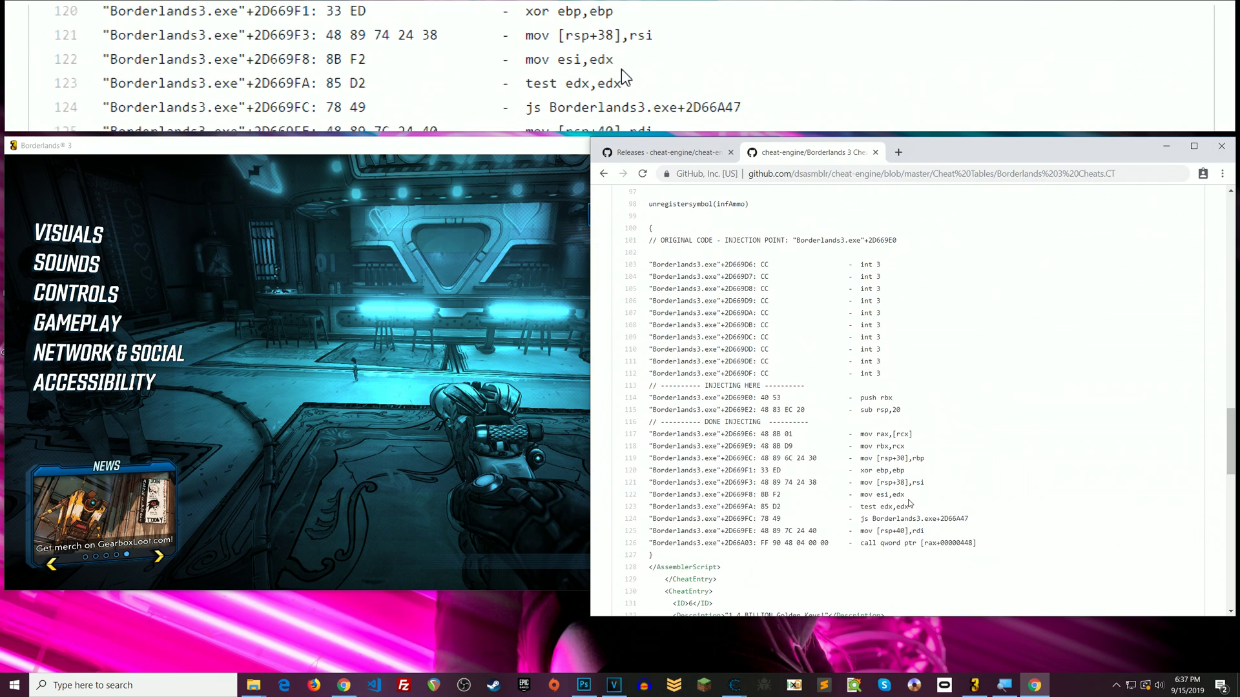
scroll(909, 504, down, 10)
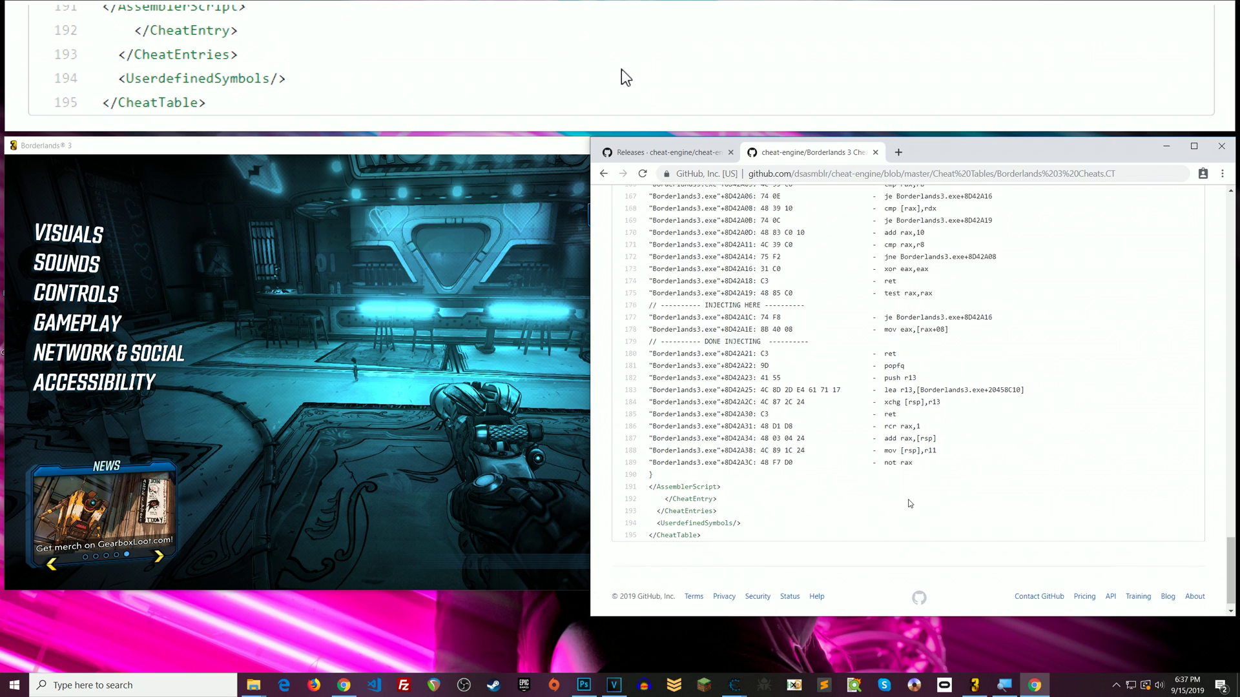
scroll(909, 503, up, 10)
scroll(909, 503, up, 20)
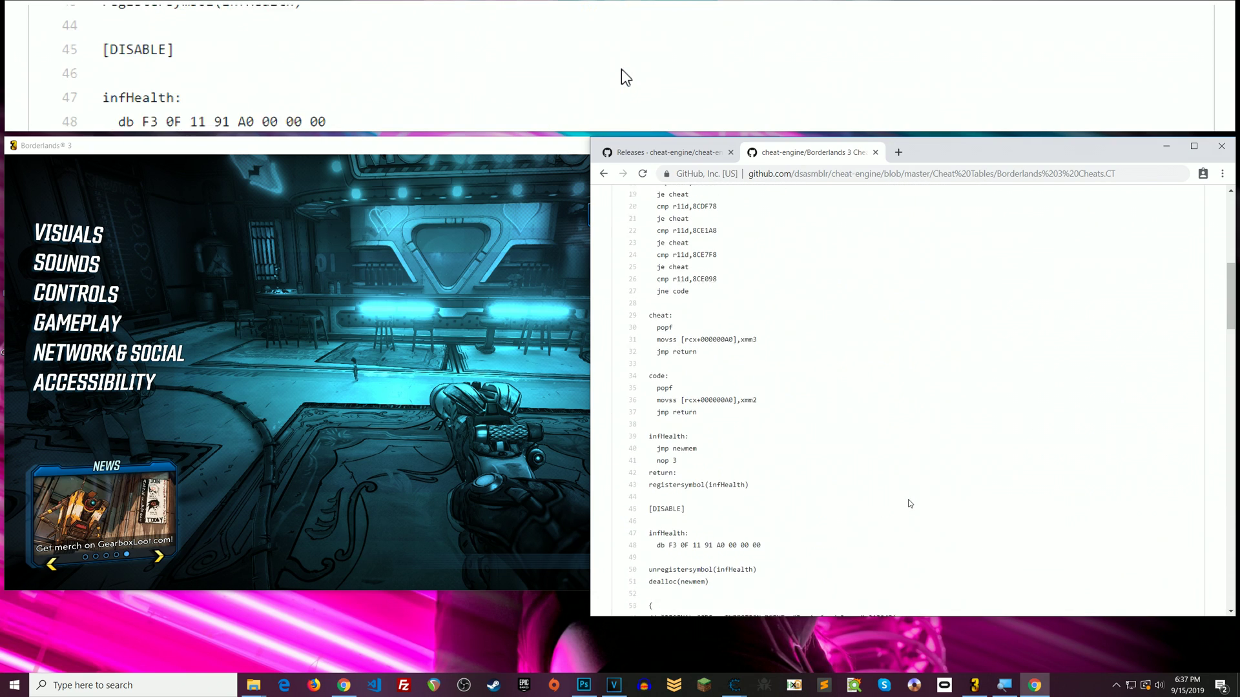
scroll(910, 504, up, 7)
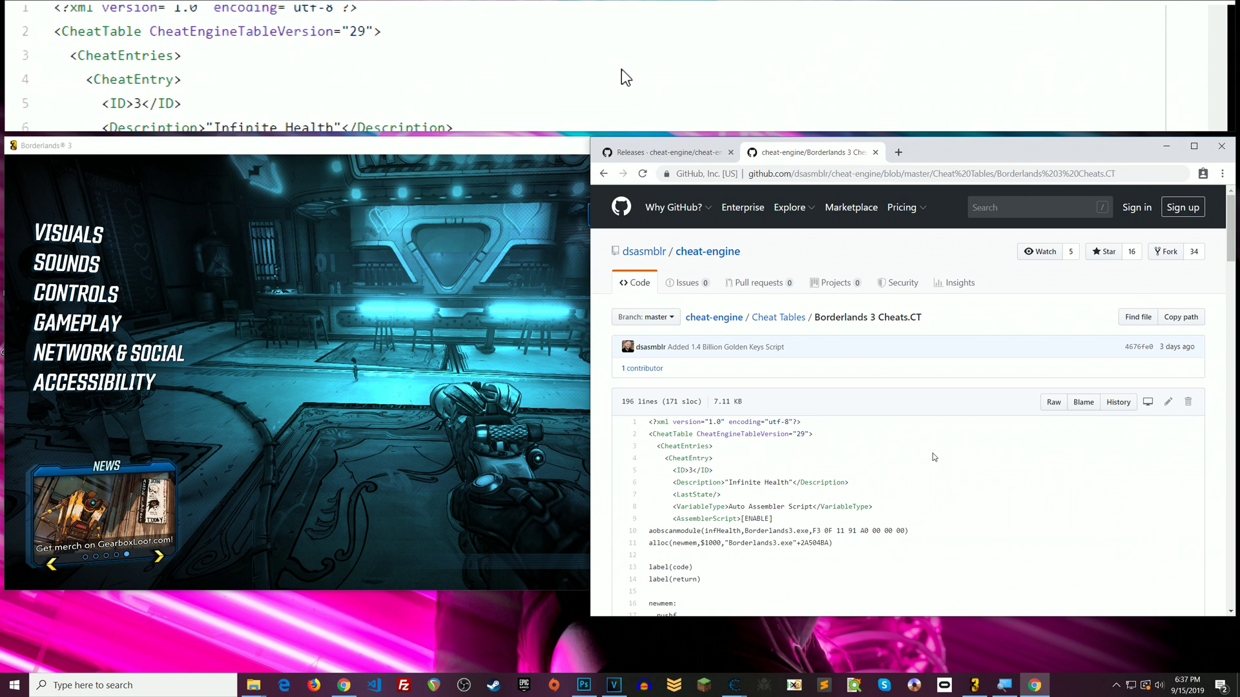
Step: Save the raw version of the cheat table to the Desktop as Borderlands 3 Cheats 2.CT
right_click(1048, 407)
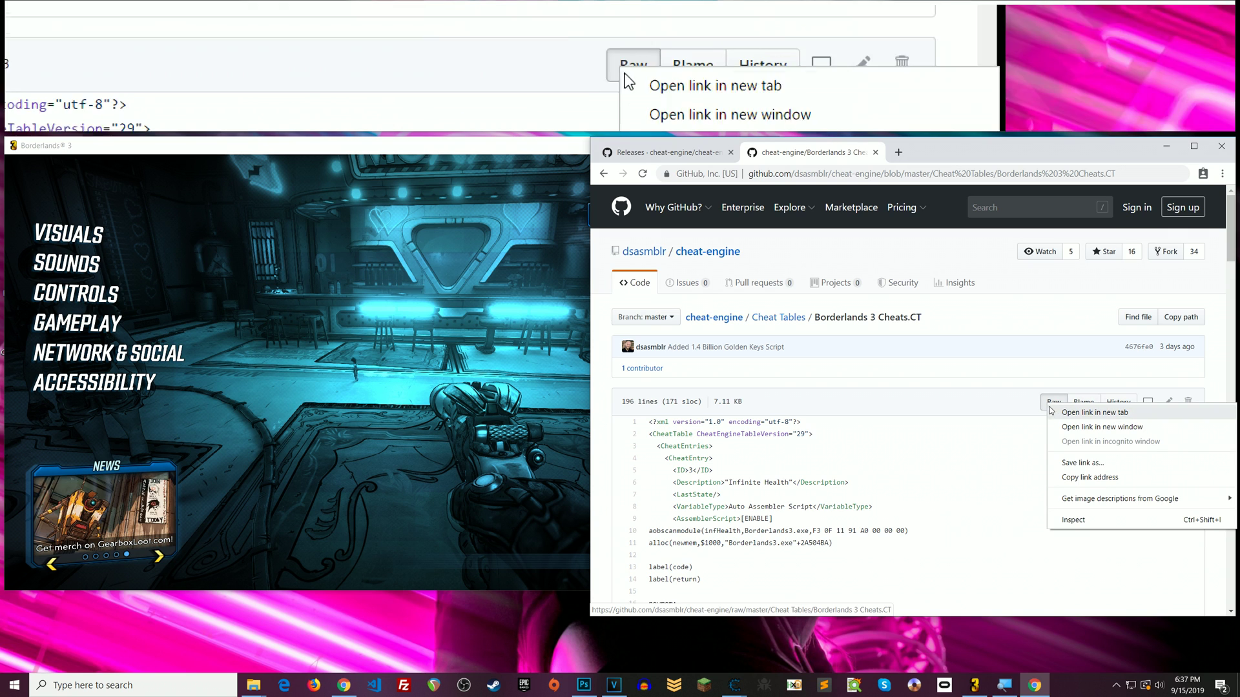
click(1076, 459)
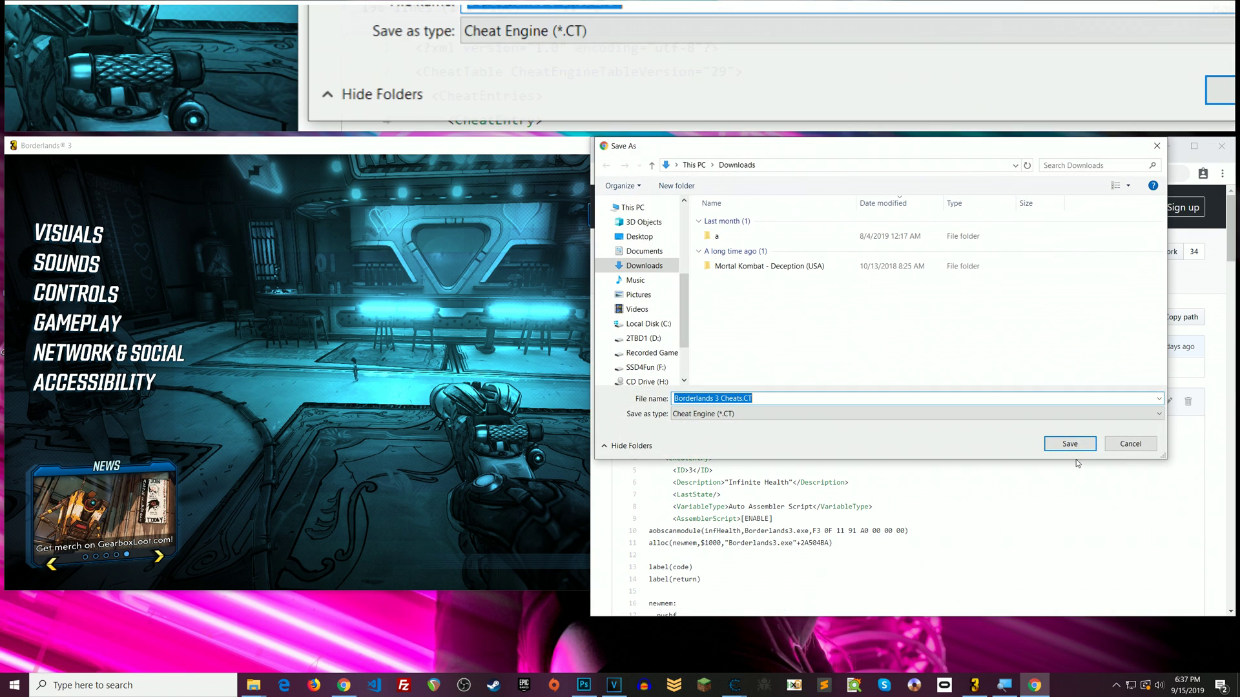
click(639, 236)
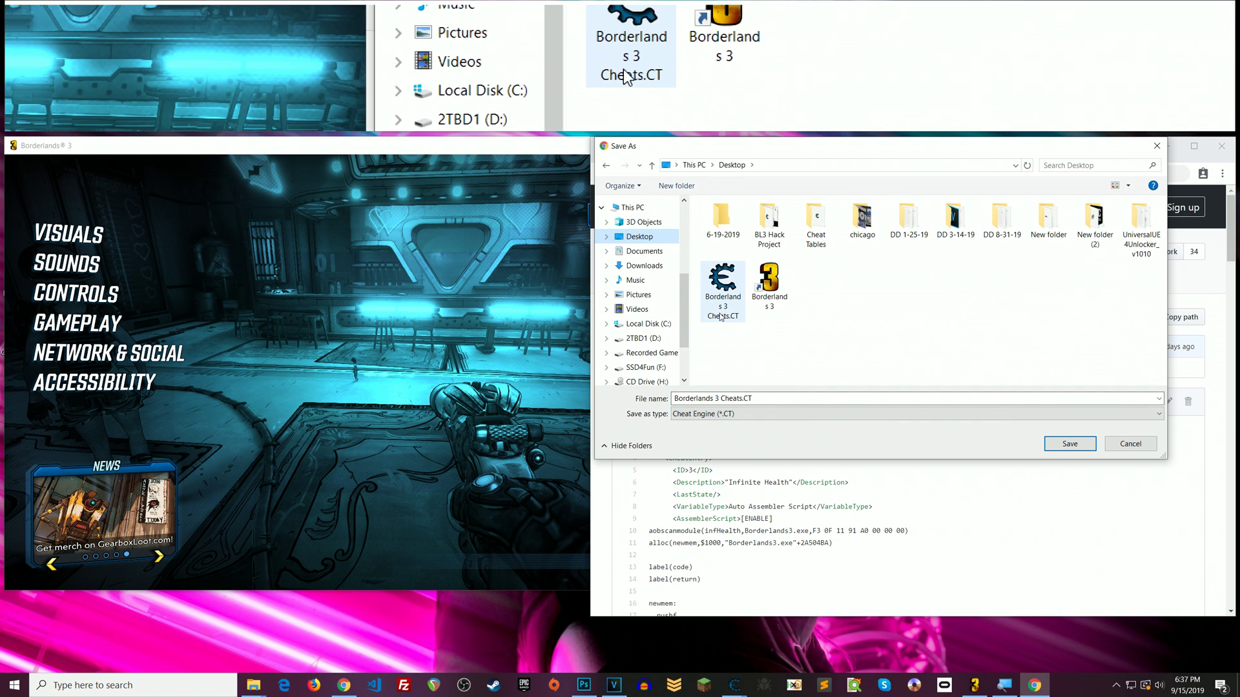
click(742, 398)
click(743, 398)
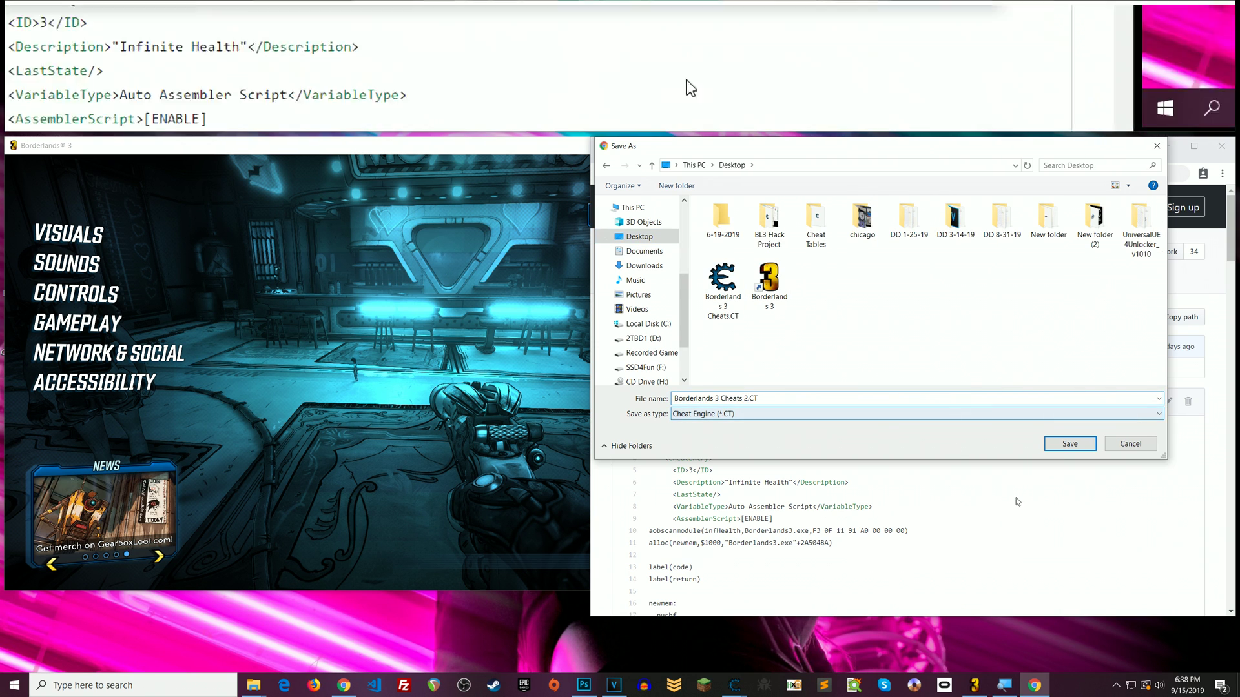
click(1071, 444)
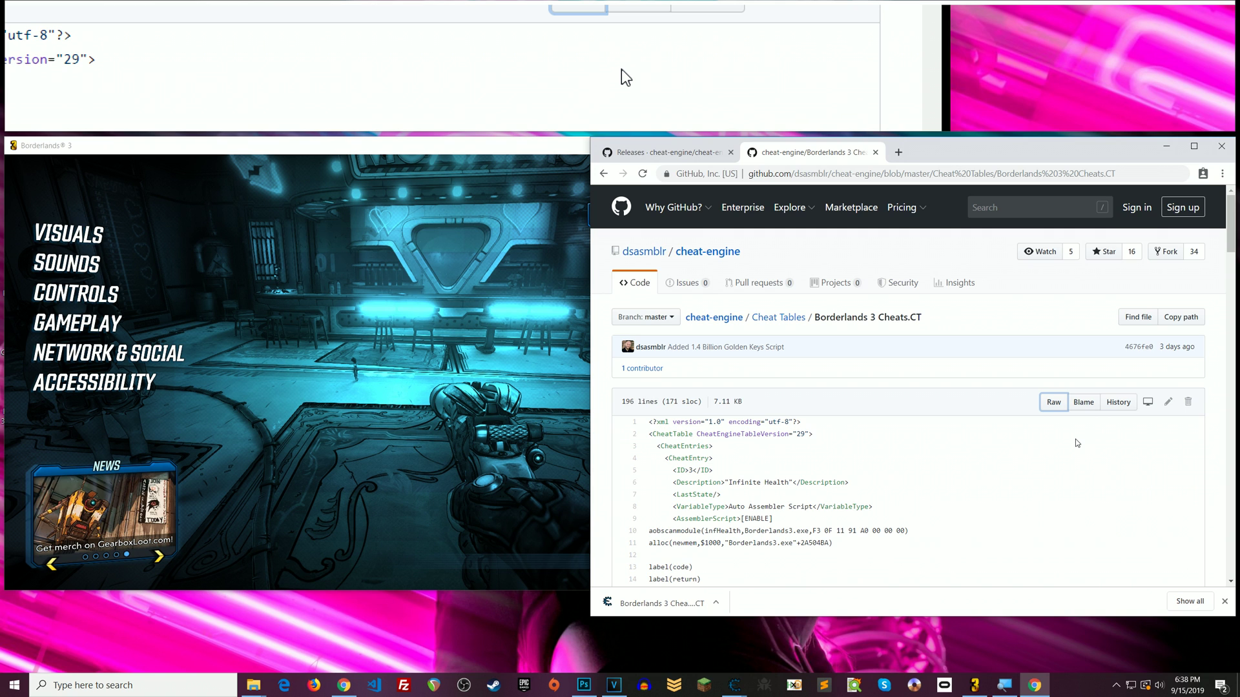
Step: Open the downloaded cheat table in Cheat Engine, allowing it to make changes to the device, and widen its window slightly
click(646, 602)
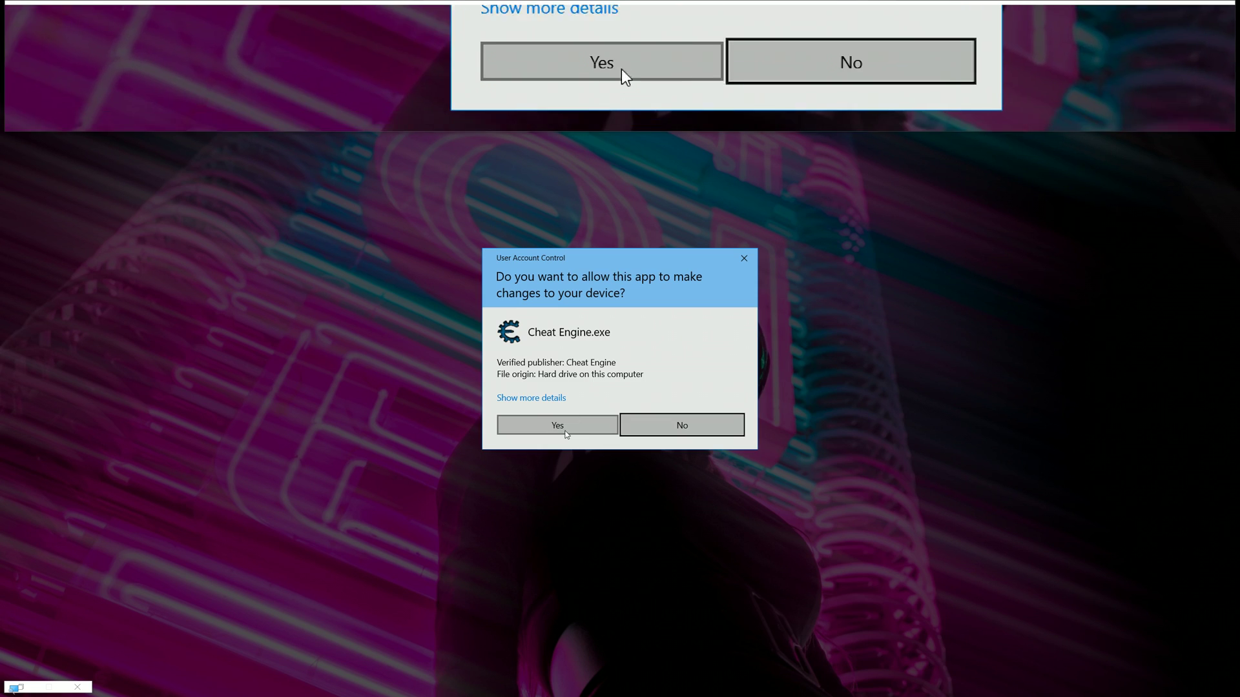
click(565, 429)
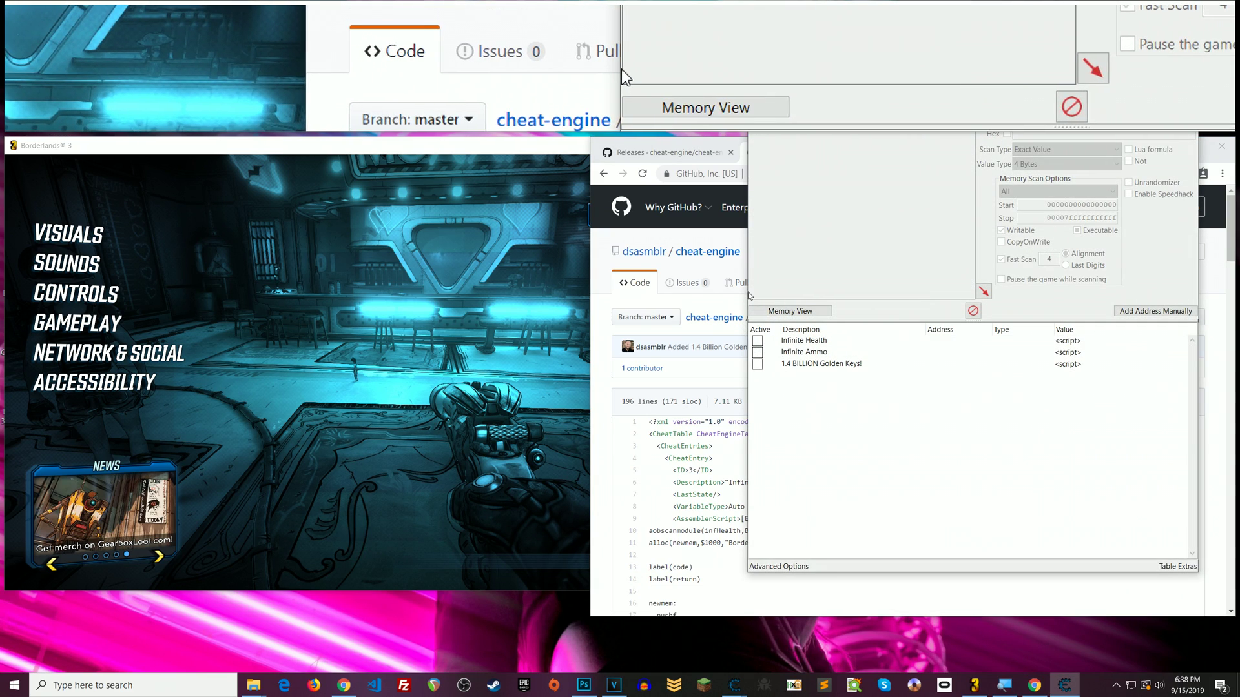
drag(748, 296, 730, 297)
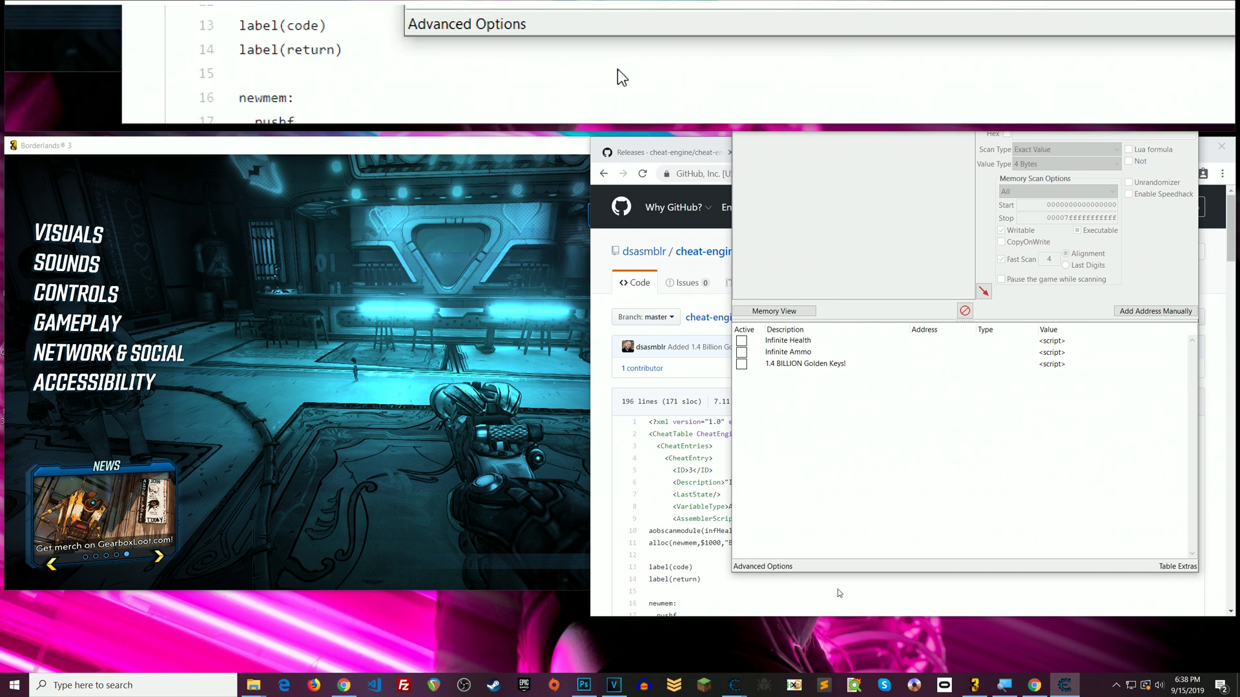
Step: Shorten the Cheat Engine window and move it over the browser, clear of the docked magnifier
drag(833, 573, 832, 584)
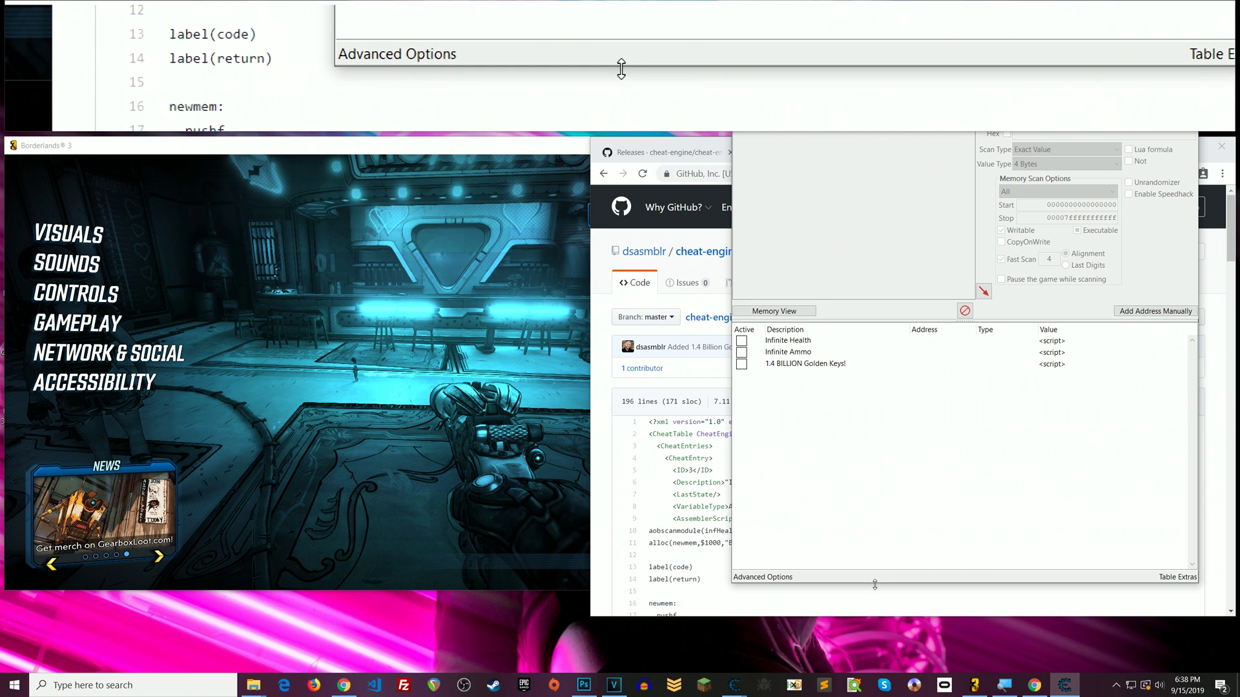
drag(884, 583, 885, 436)
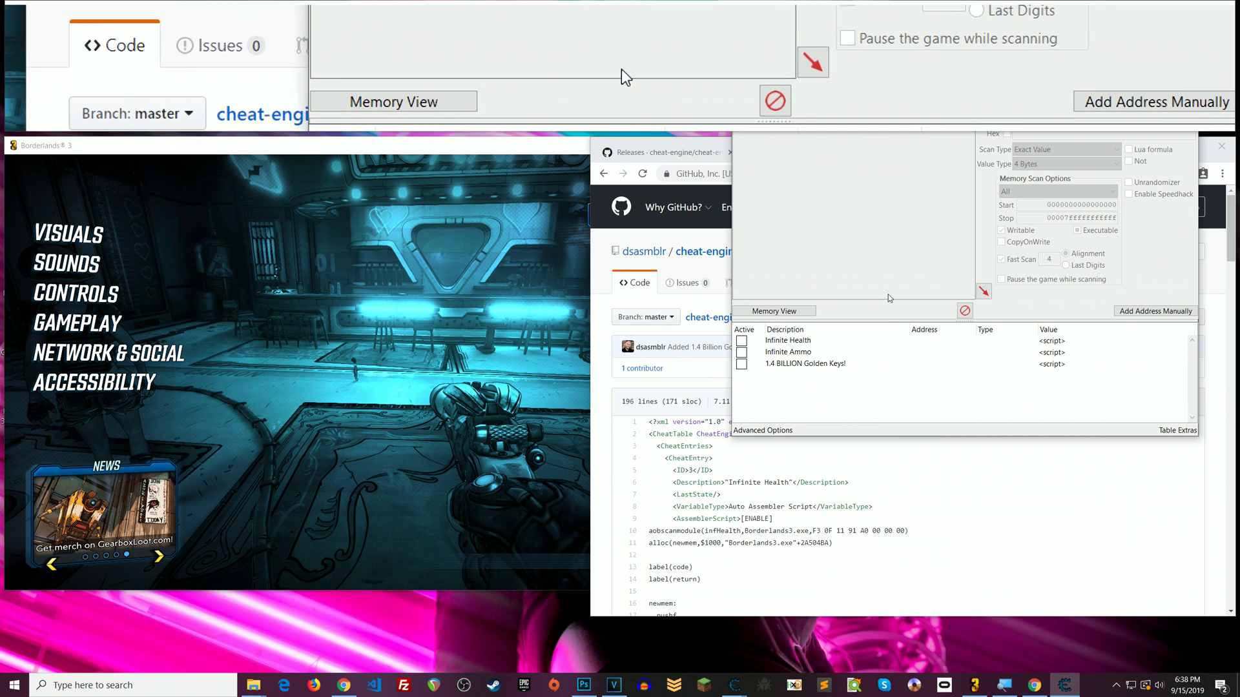
right_click(1065, 686)
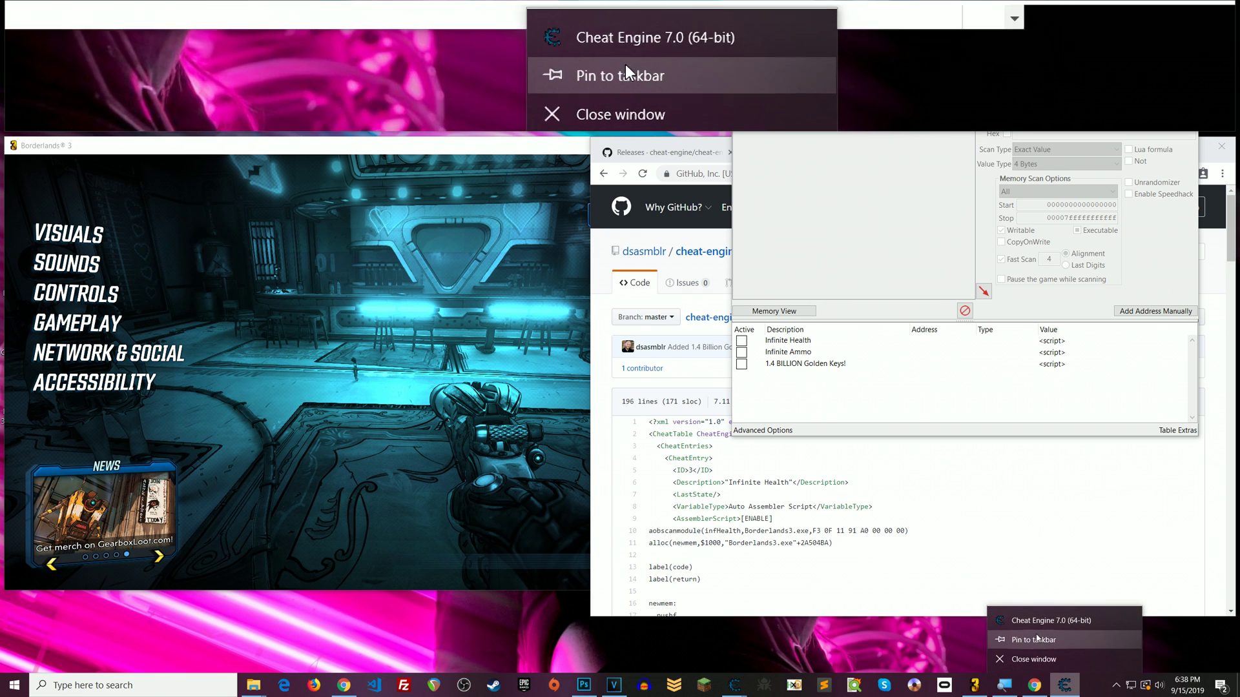
click(817, 365)
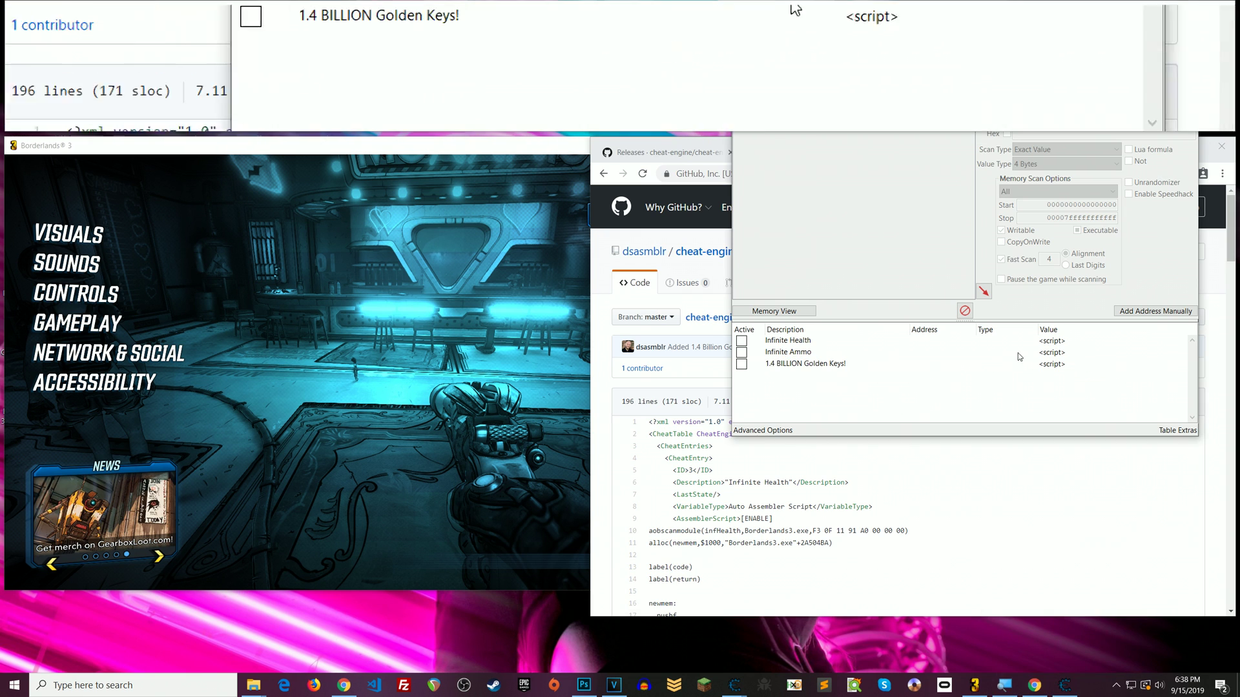
mouse_move(1198, 280)
mouse_down()
mouse_move(1153, 280)
mouse_move(1206, 279)
mouse_up()
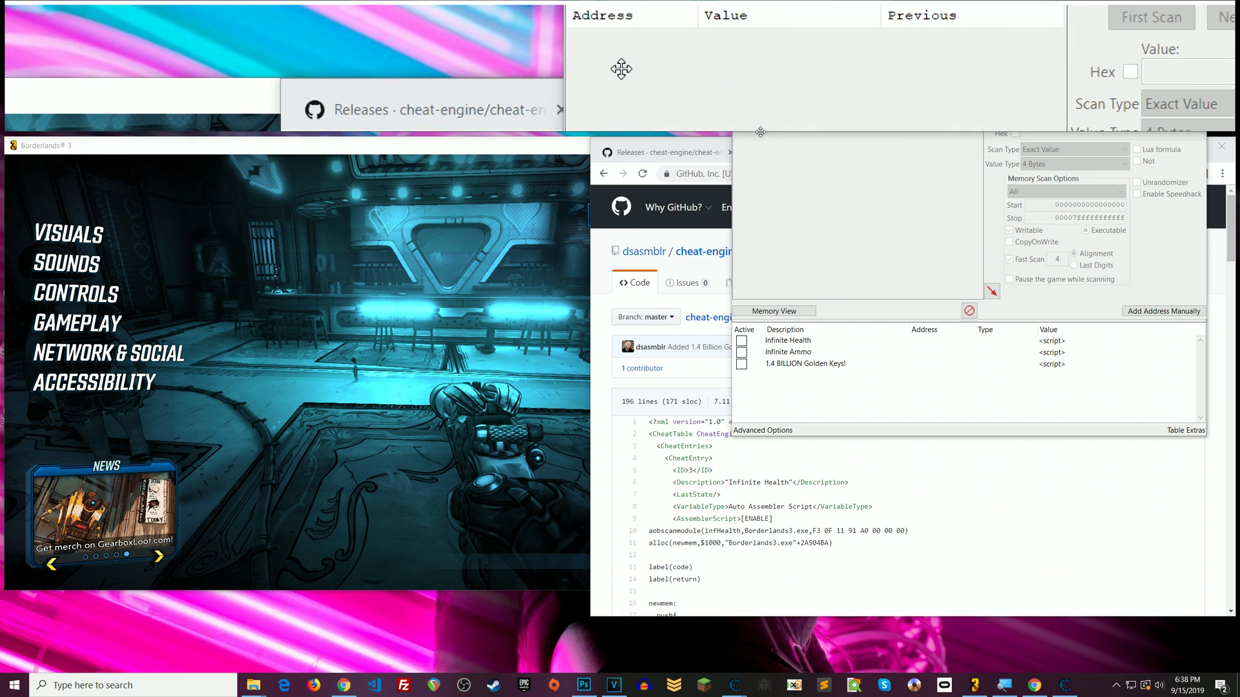
mouse_move(761, 129)
mouse_down()
mouse_move(935, 118)
mouse_move(762, 123)
mouse_up()
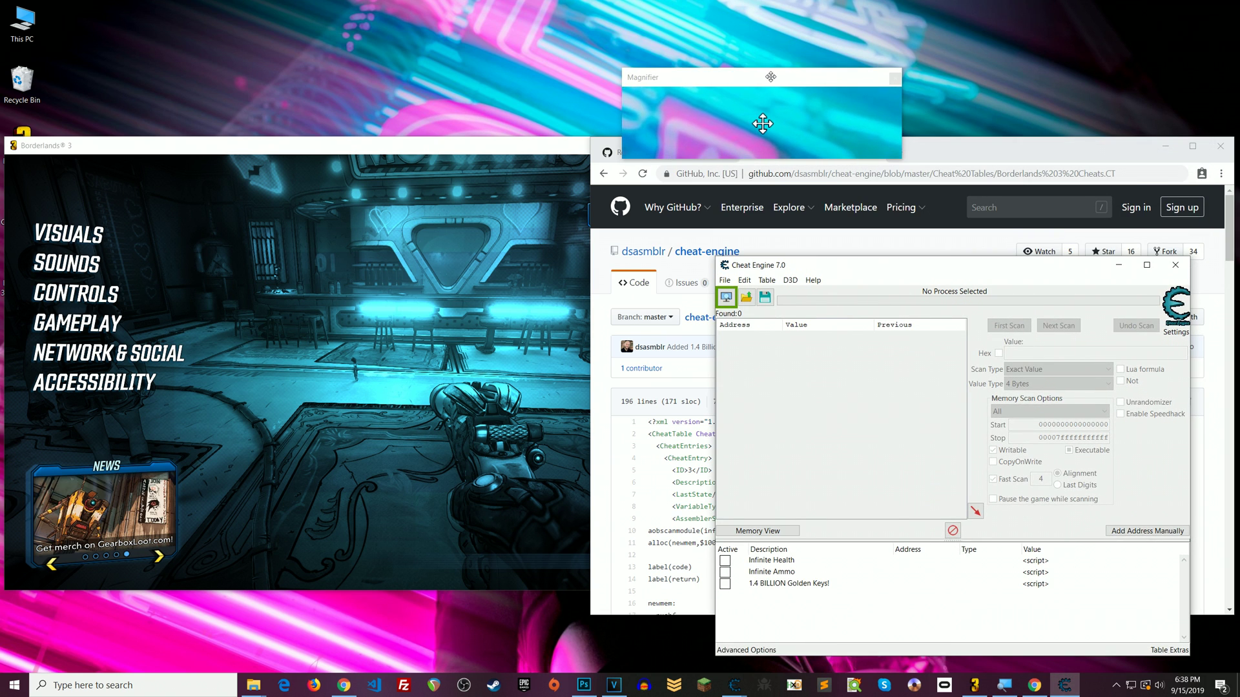
drag(762, 123, 621, 8)
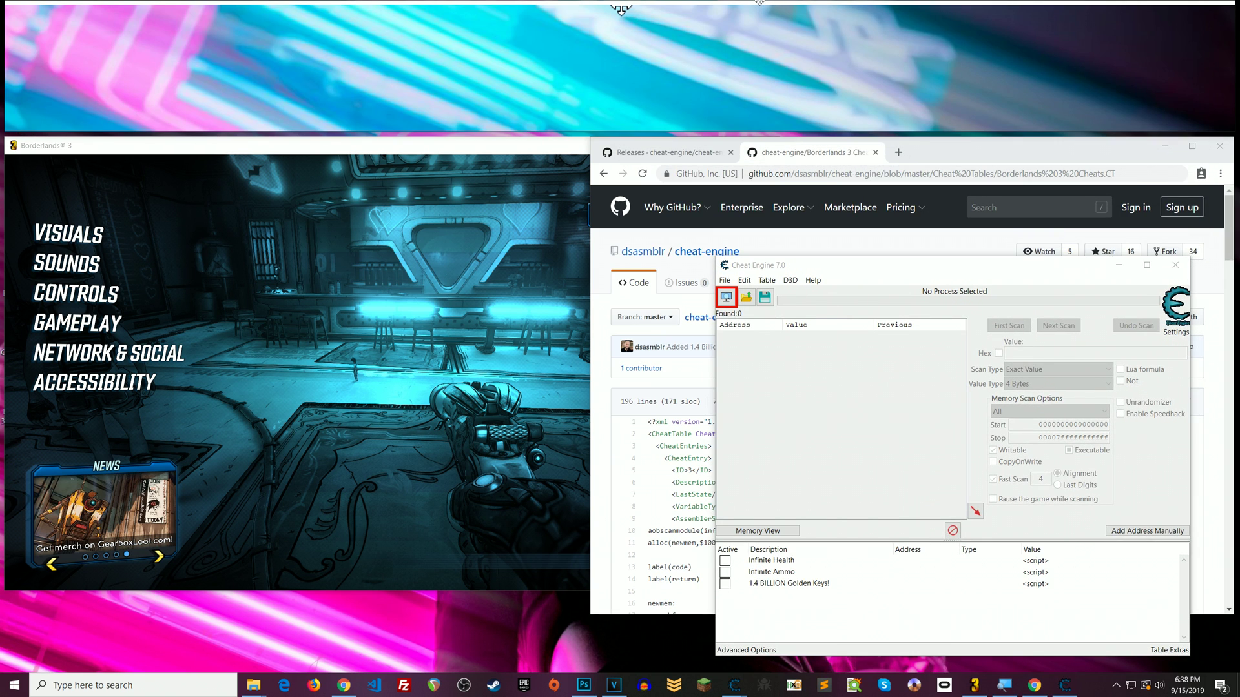
drag(851, 272, 808, 174)
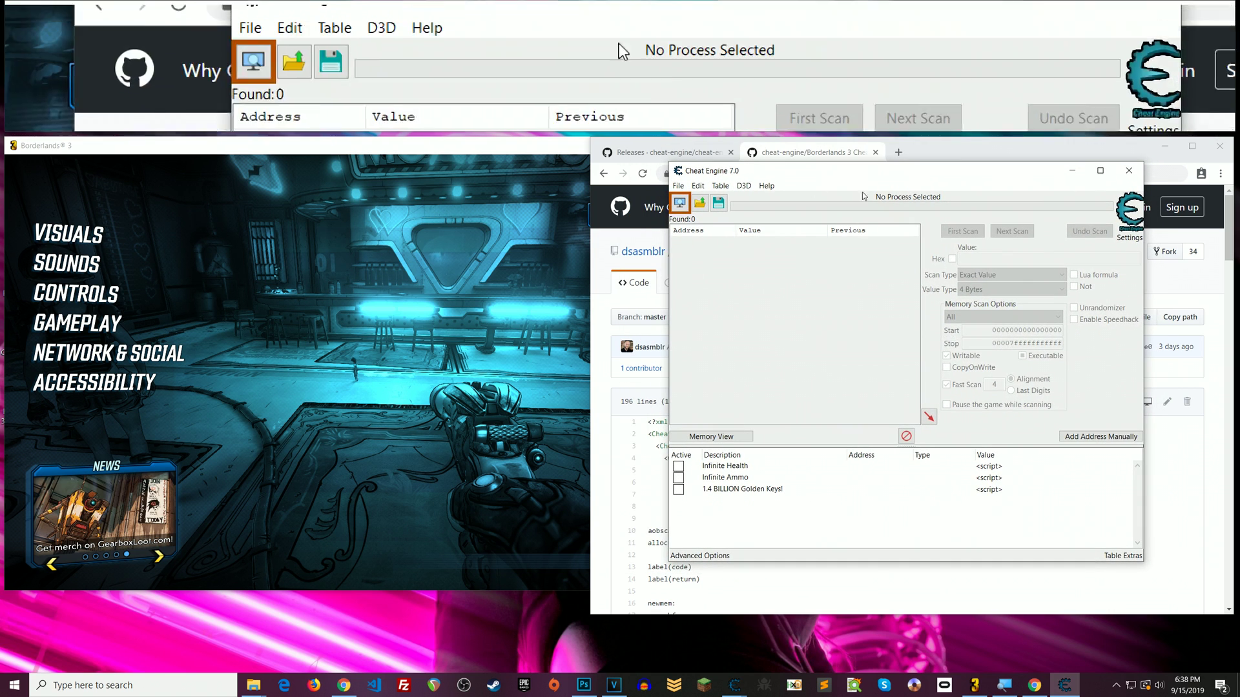
drag(859, 171, 880, 163)
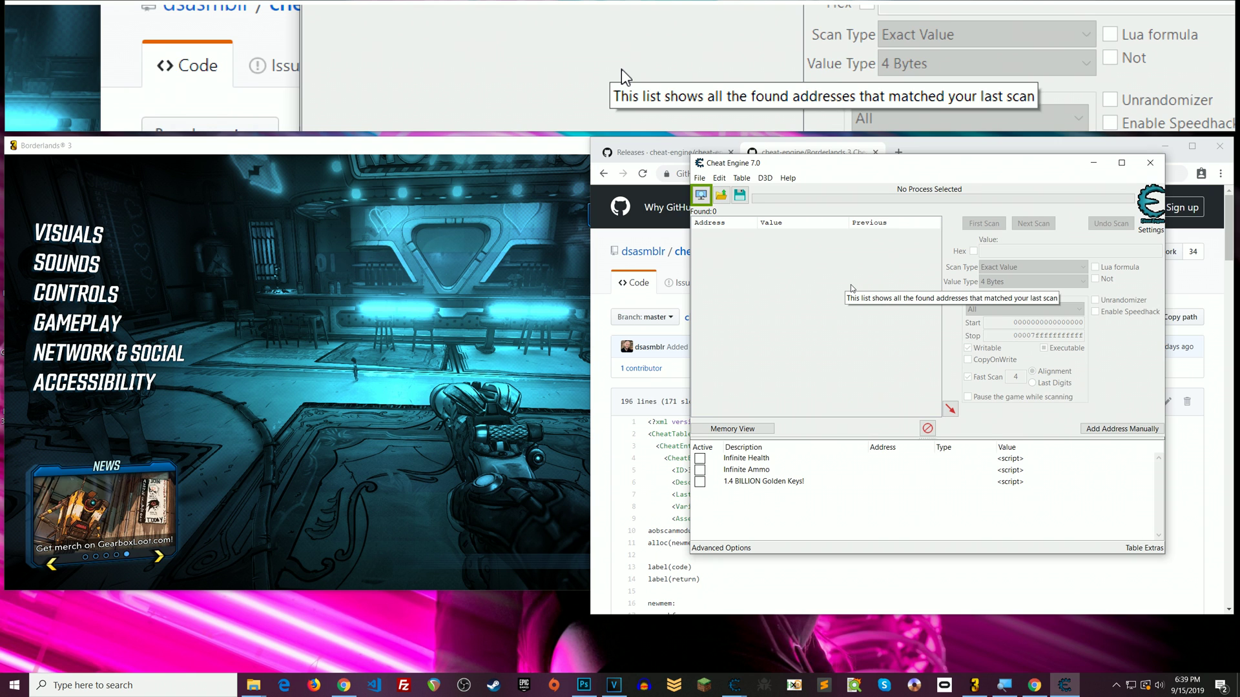
Step: Have the debugger method set to Use VEH Debugger in the Cheat Engine settings and accept them
click(720, 179)
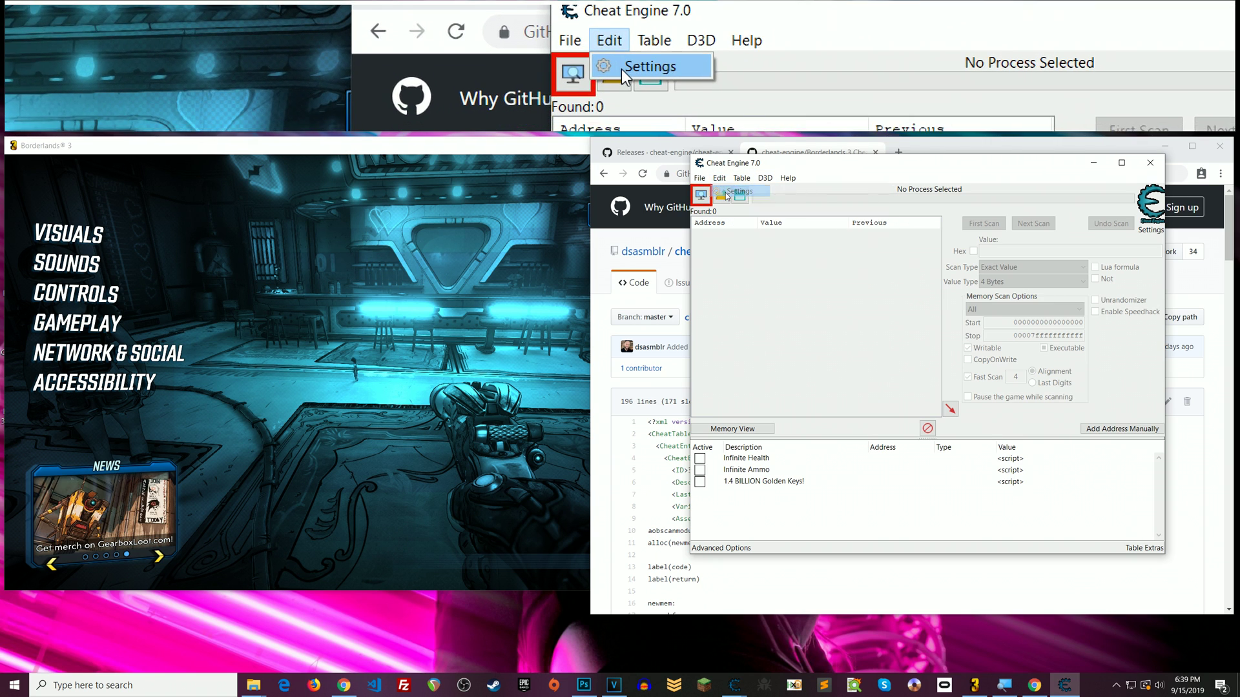
click(737, 191)
drag(723, 204, 672, 176)
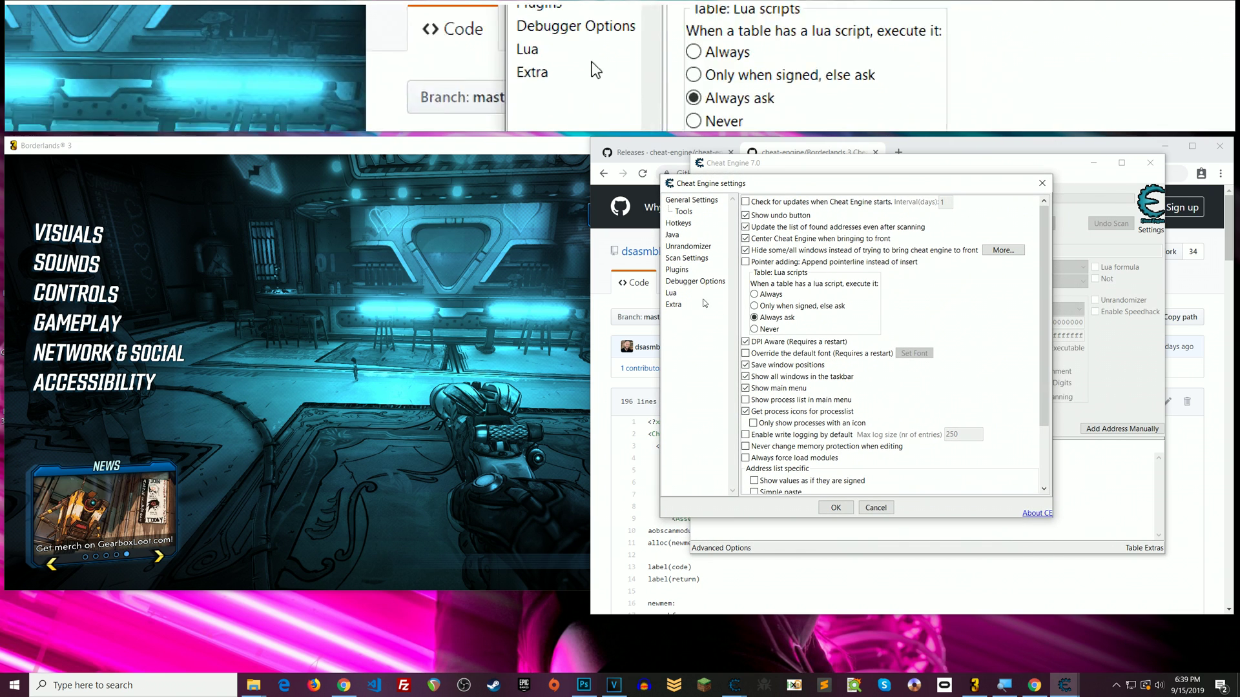
click(705, 284)
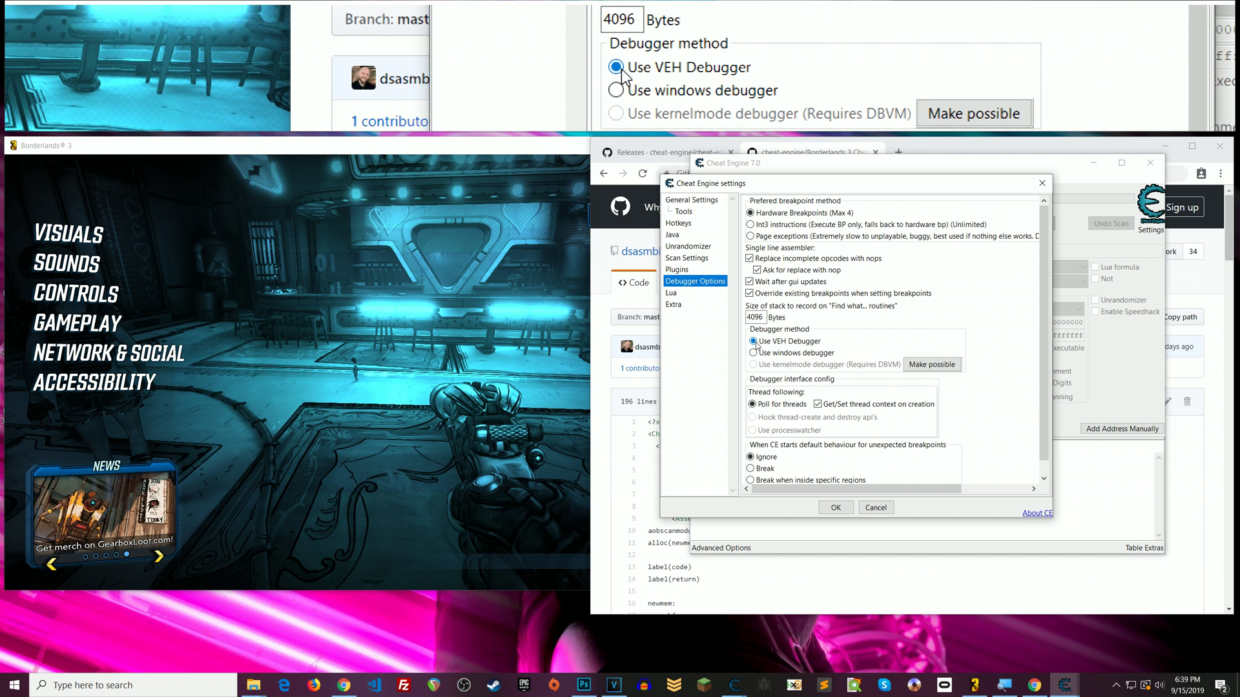
click(835, 508)
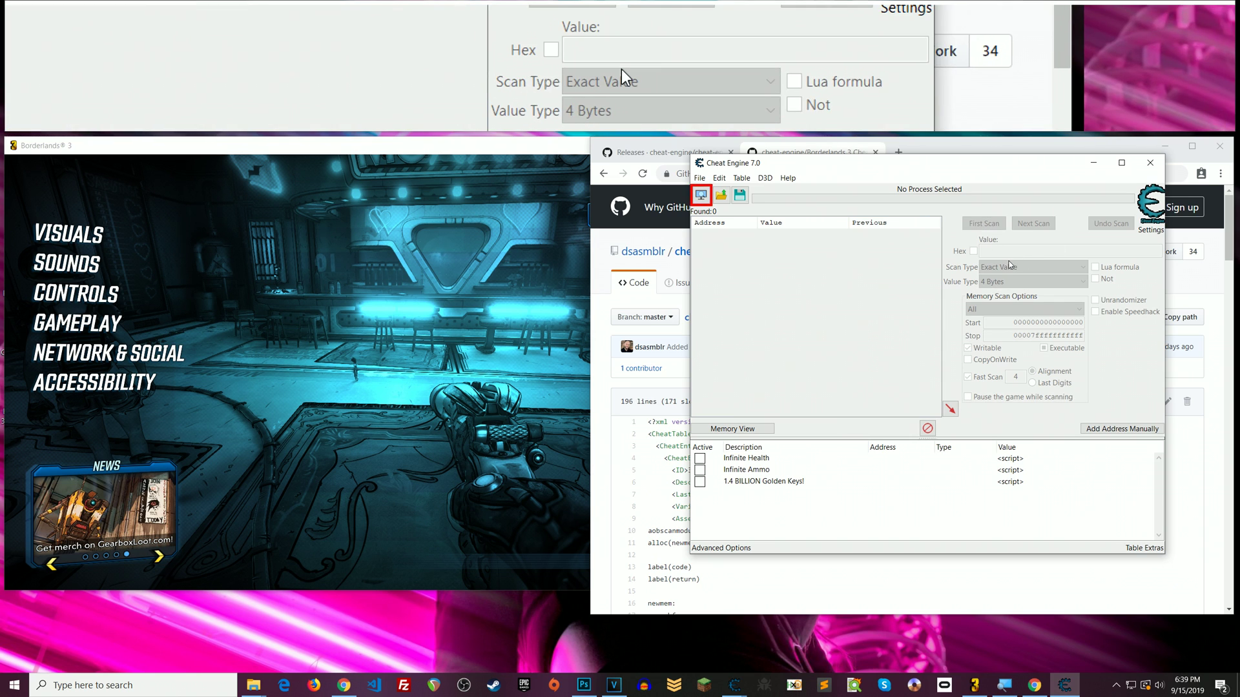
Step: Attach Cheat Engine to the running Borderlands 3 process and keep the current address and code list
drag(870, 165, 852, 165)
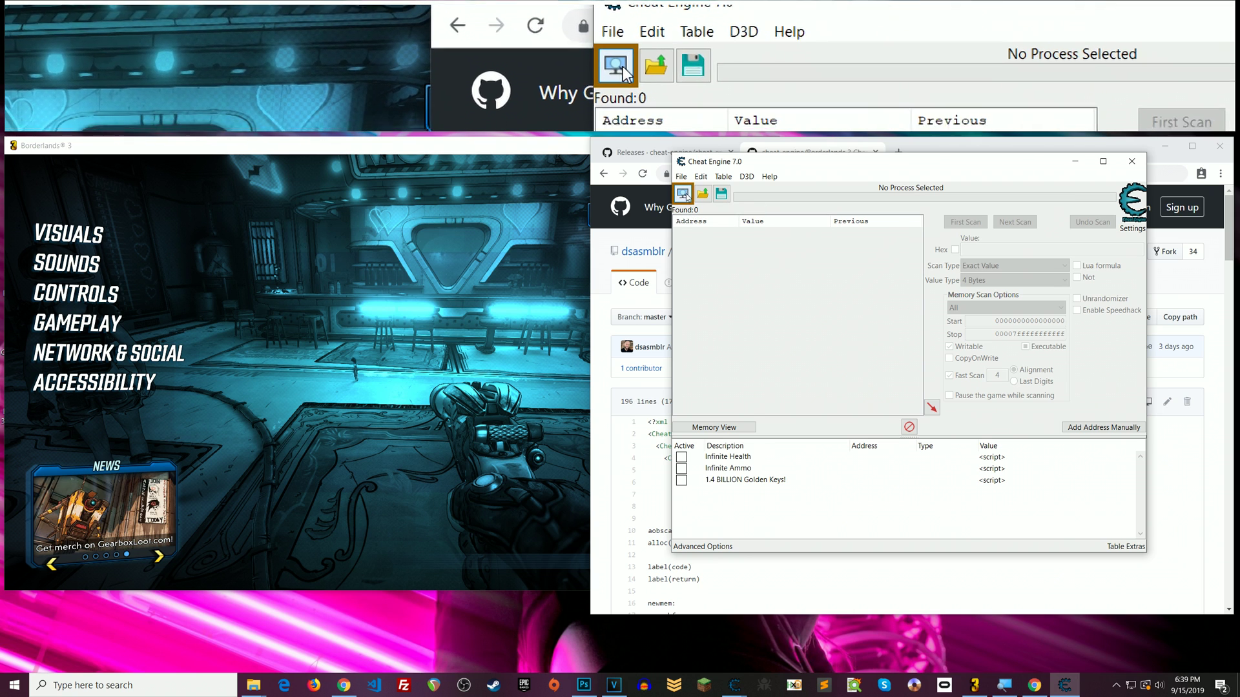
click(683, 194)
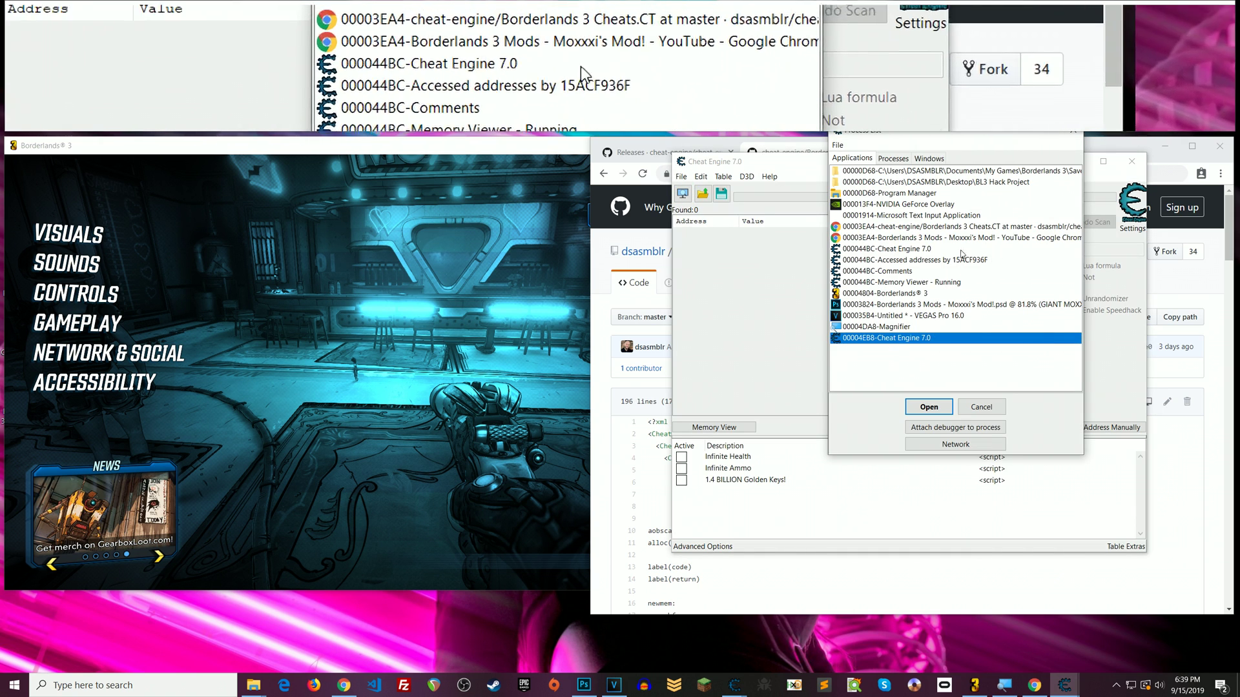
click(899, 282)
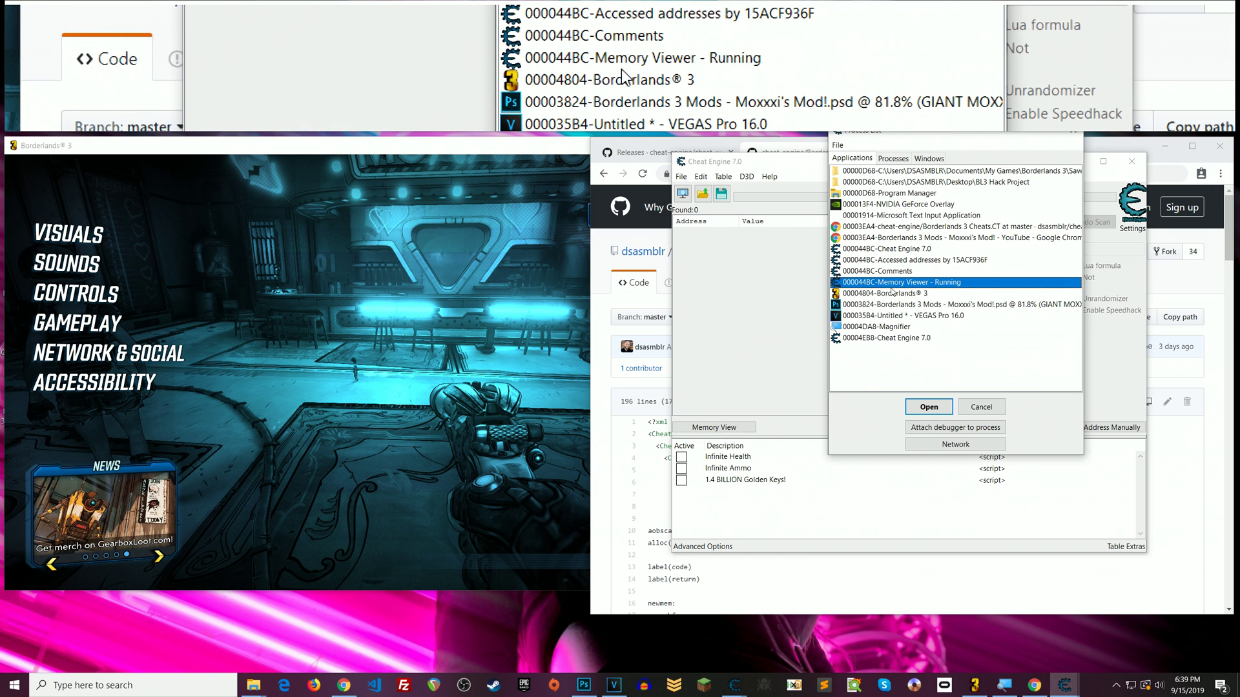
click(894, 293)
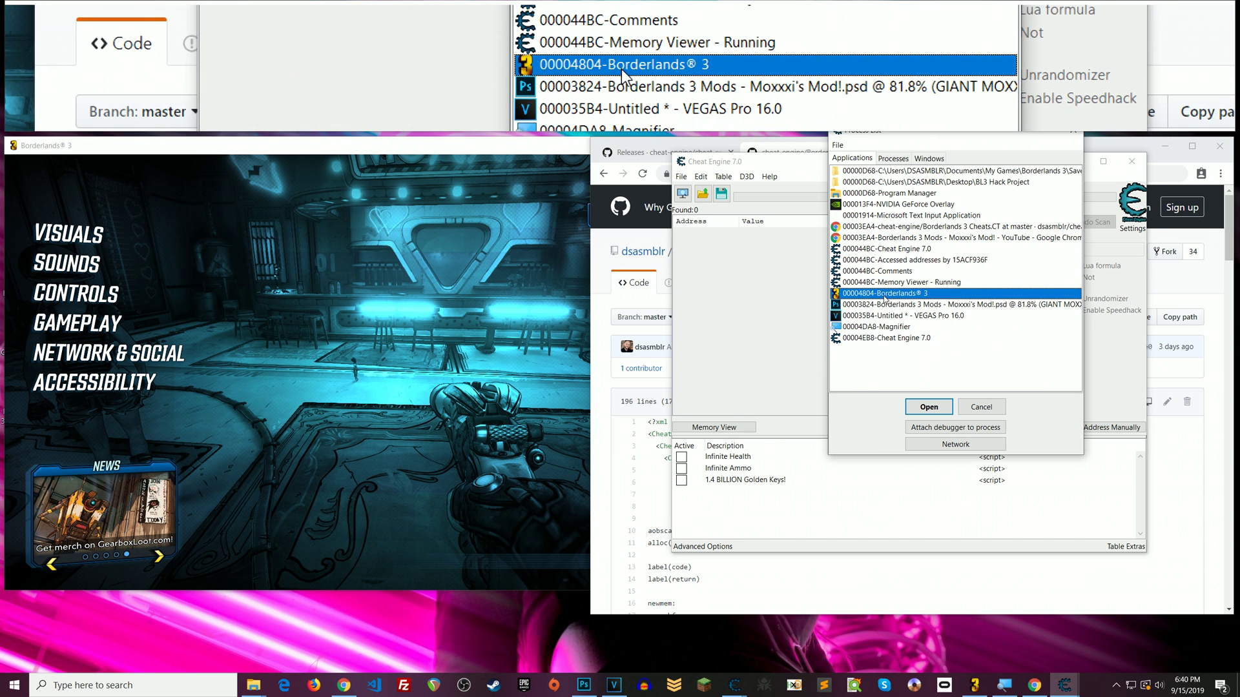
double_click(894, 293)
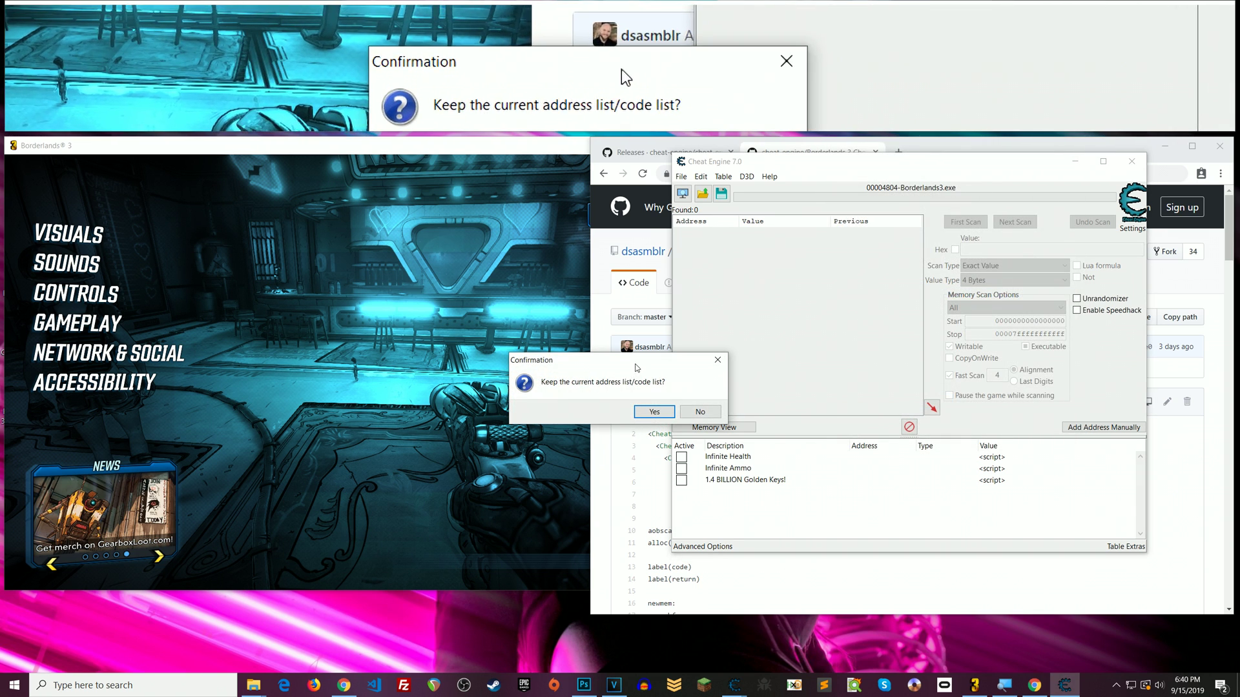
drag(638, 366, 684, 337)
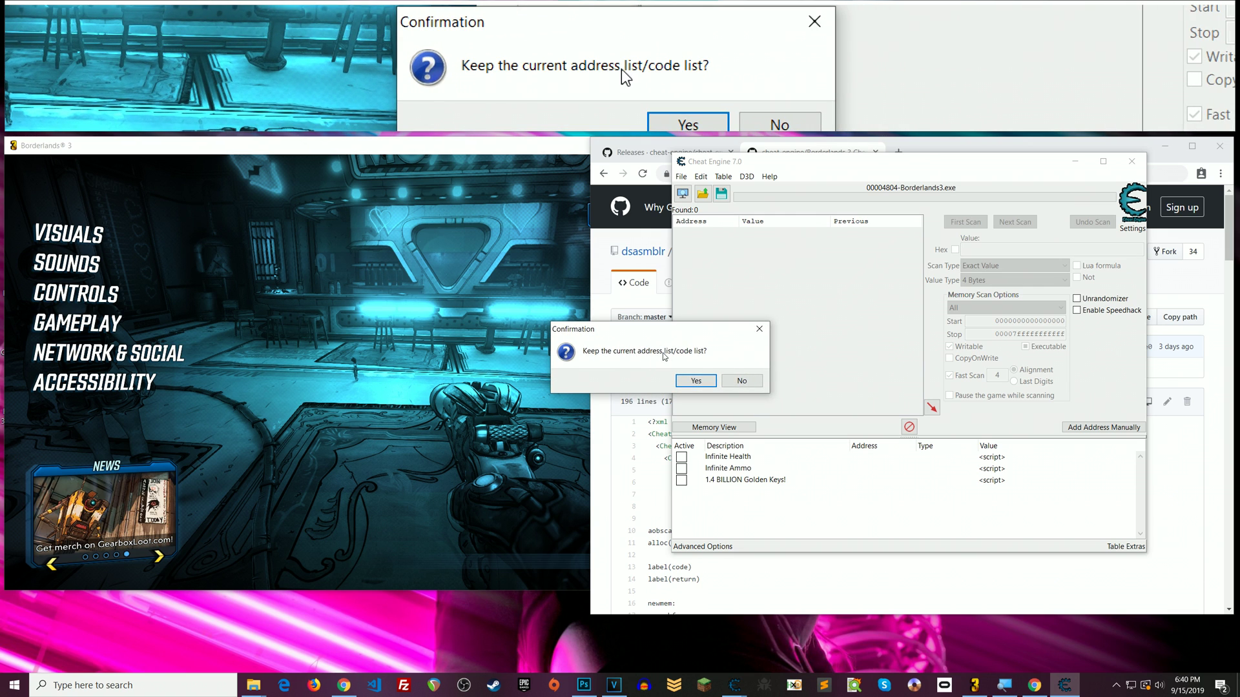
click(695, 381)
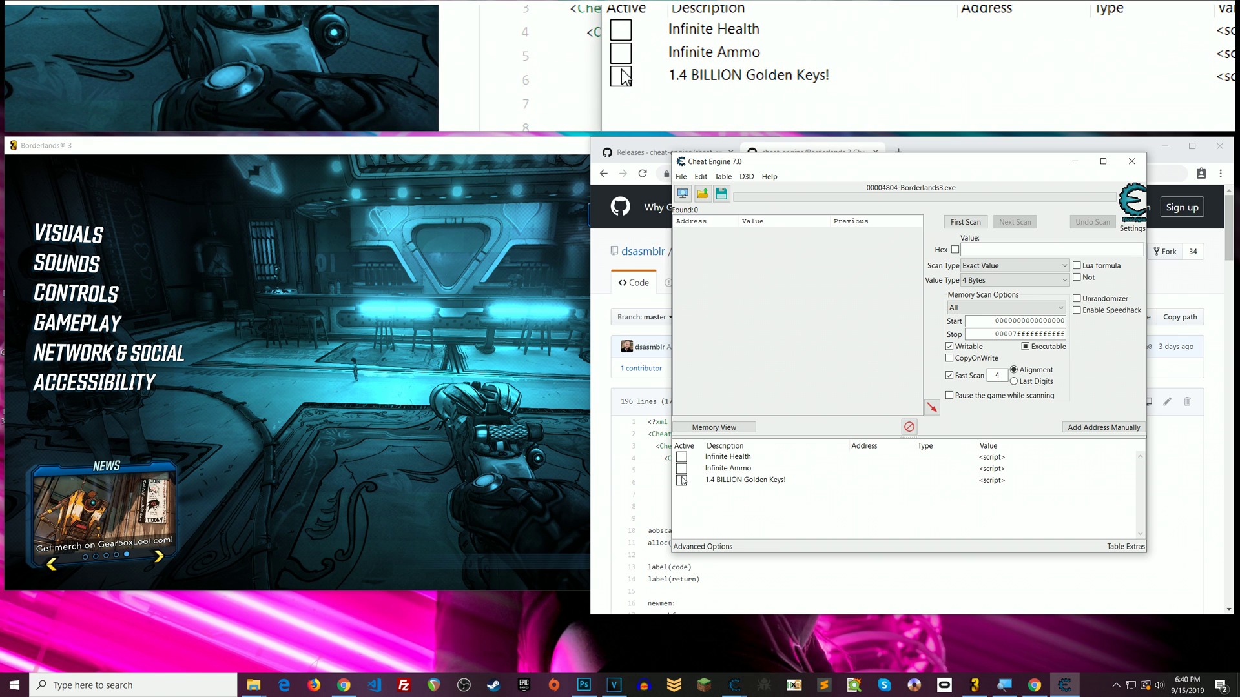
Step: Switch to Borderlands 3, leave the pause menu and open the character's inventory to check the golden key count
click(470, 186)
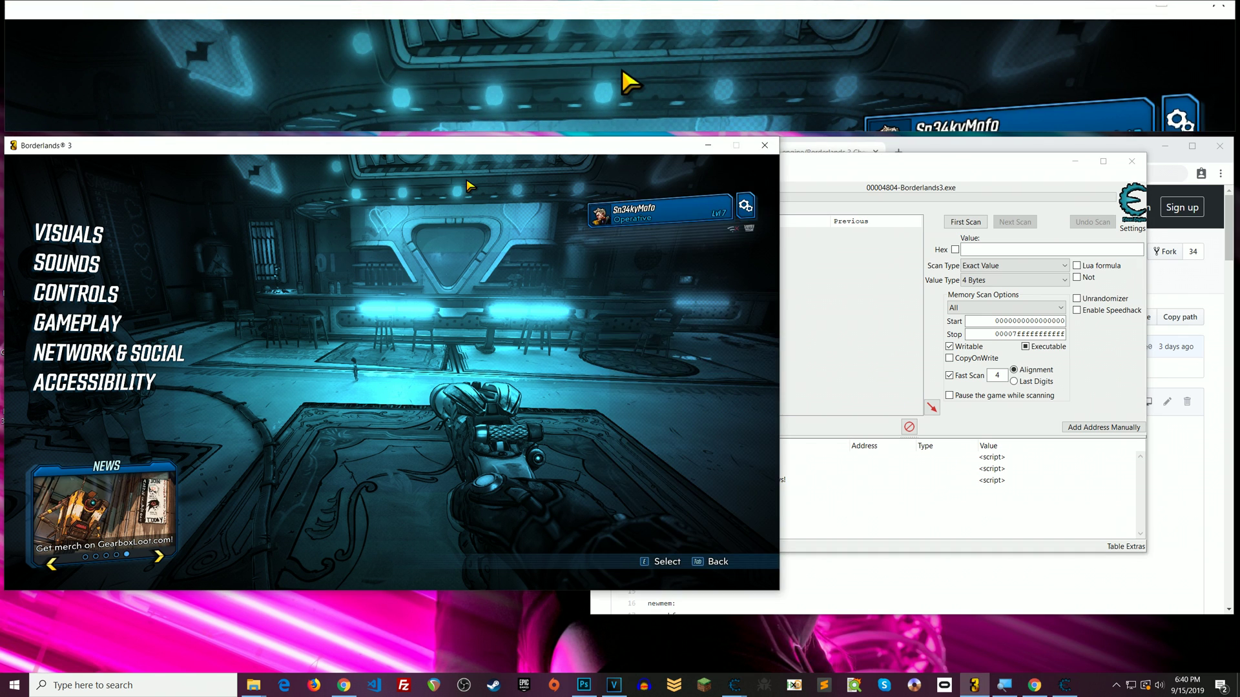
key(Tab)
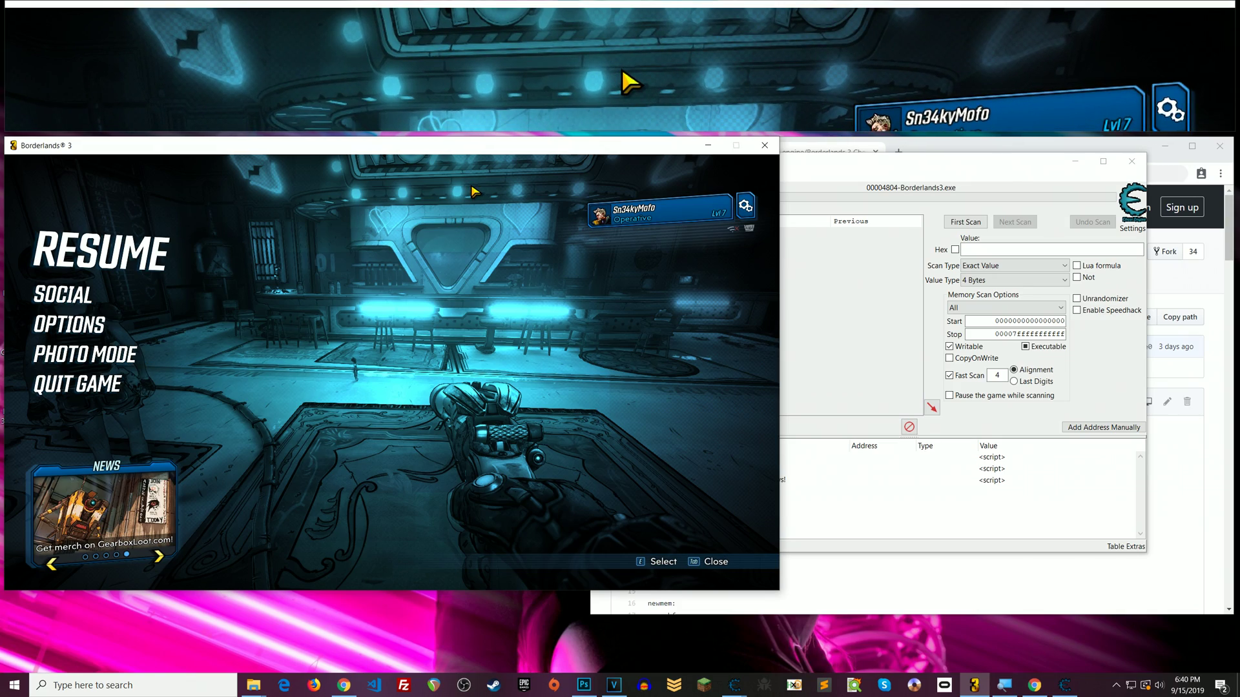
key(Tab)
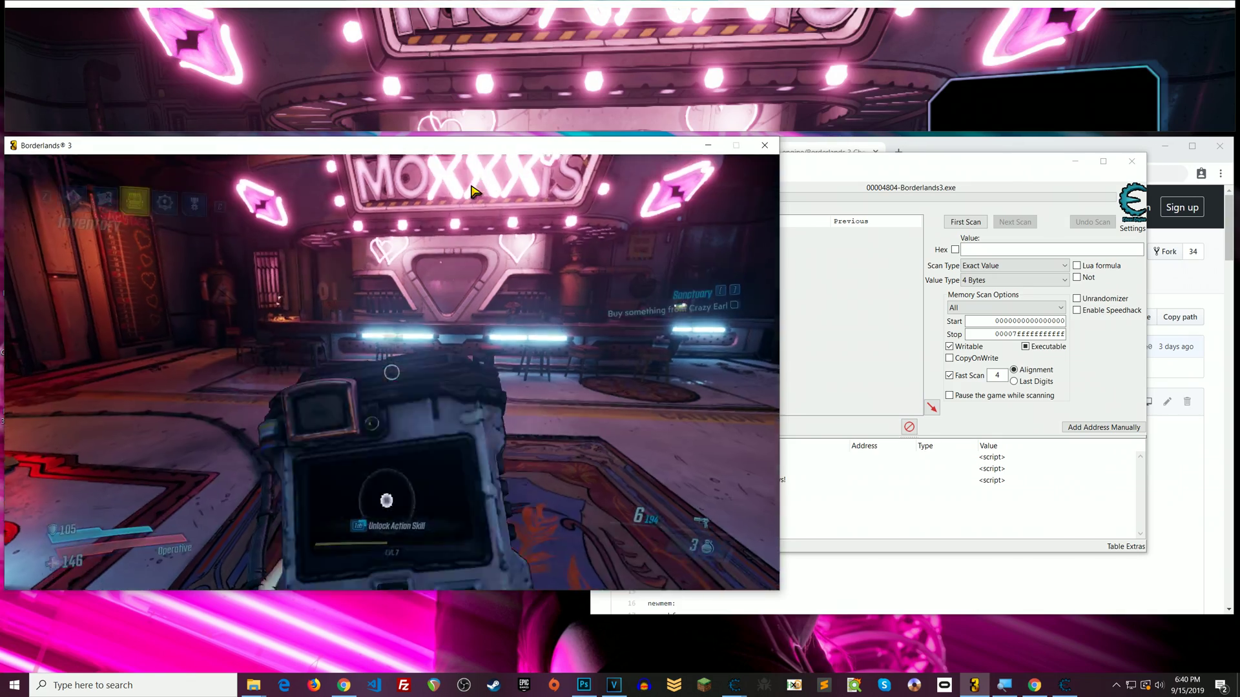
key(Tab)
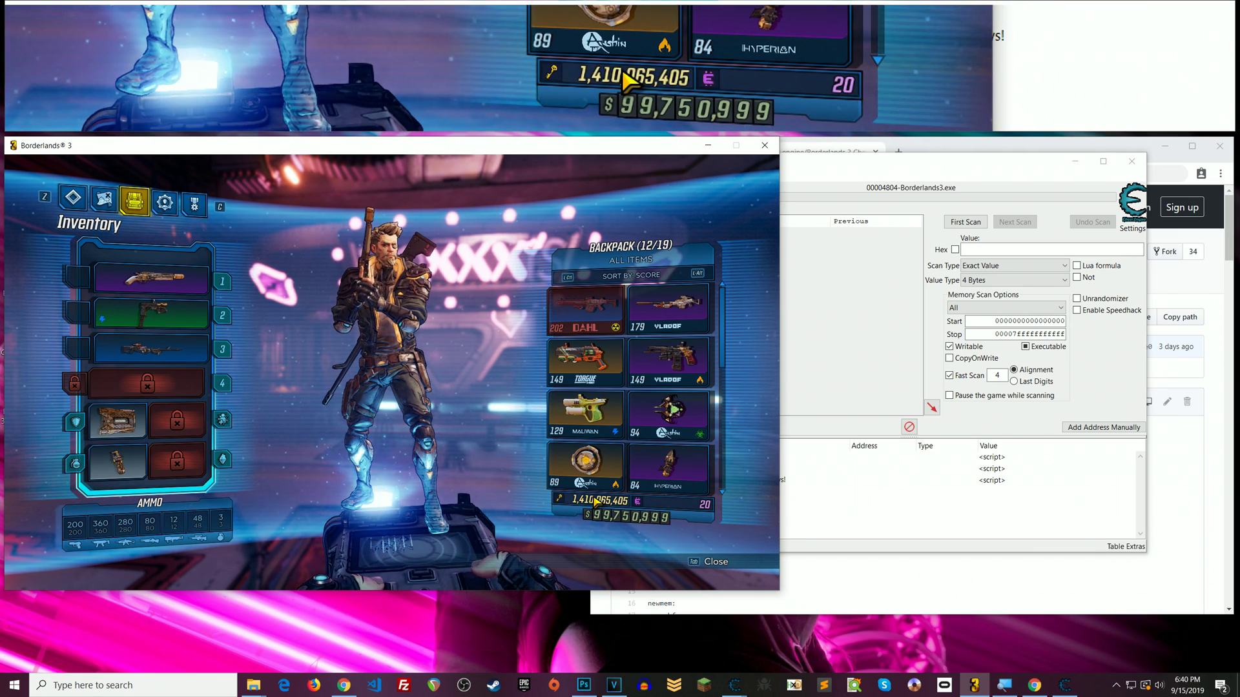
Step: Switch to Cheat Engine and open the script of the 1.4 BILLION Golden Keys! entry in the code editor
click(885, 521)
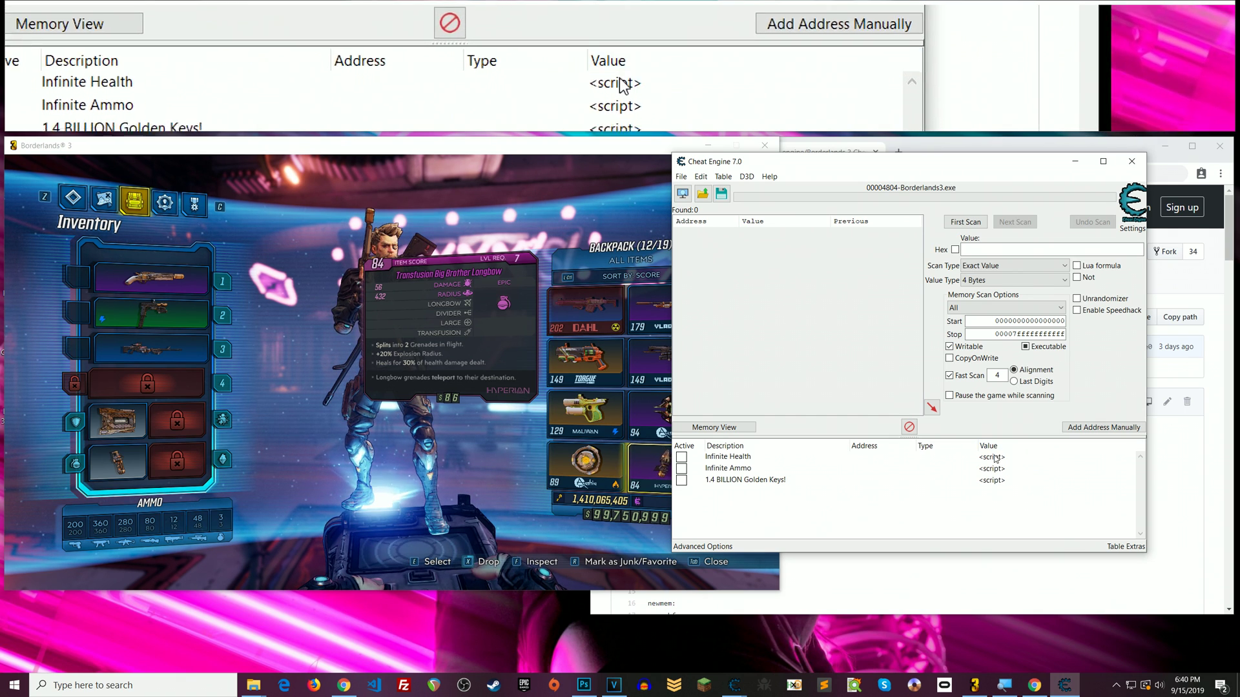
click(995, 480)
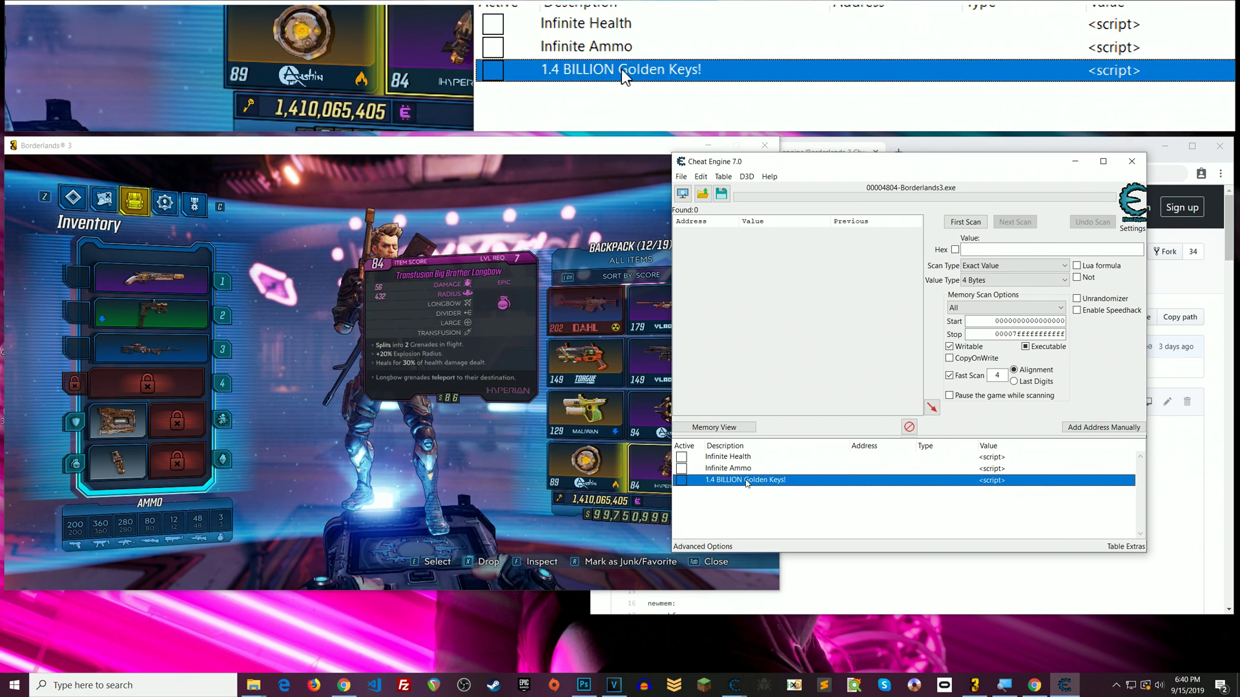
double_click(995, 483)
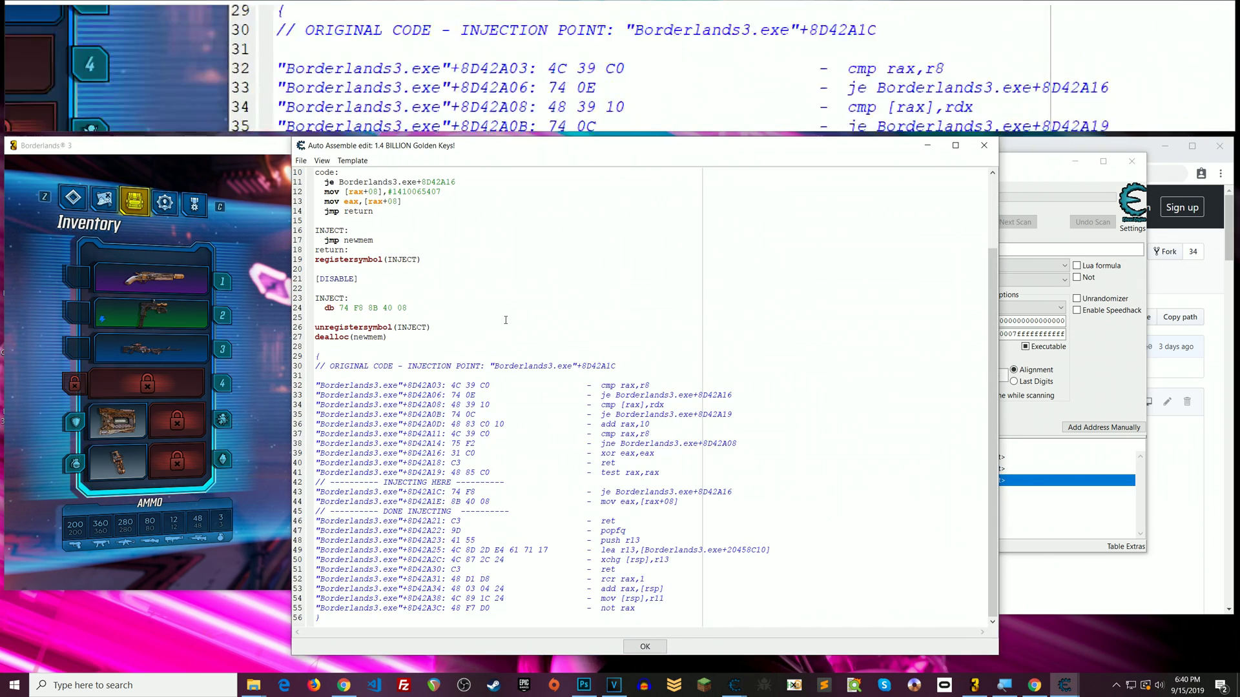
mouse_move(502, 143)
mouse_down()
mouse_move(501, 167)
mouse_move(516, 160)
mouse_up()
scroll(620, 406, up, 3)
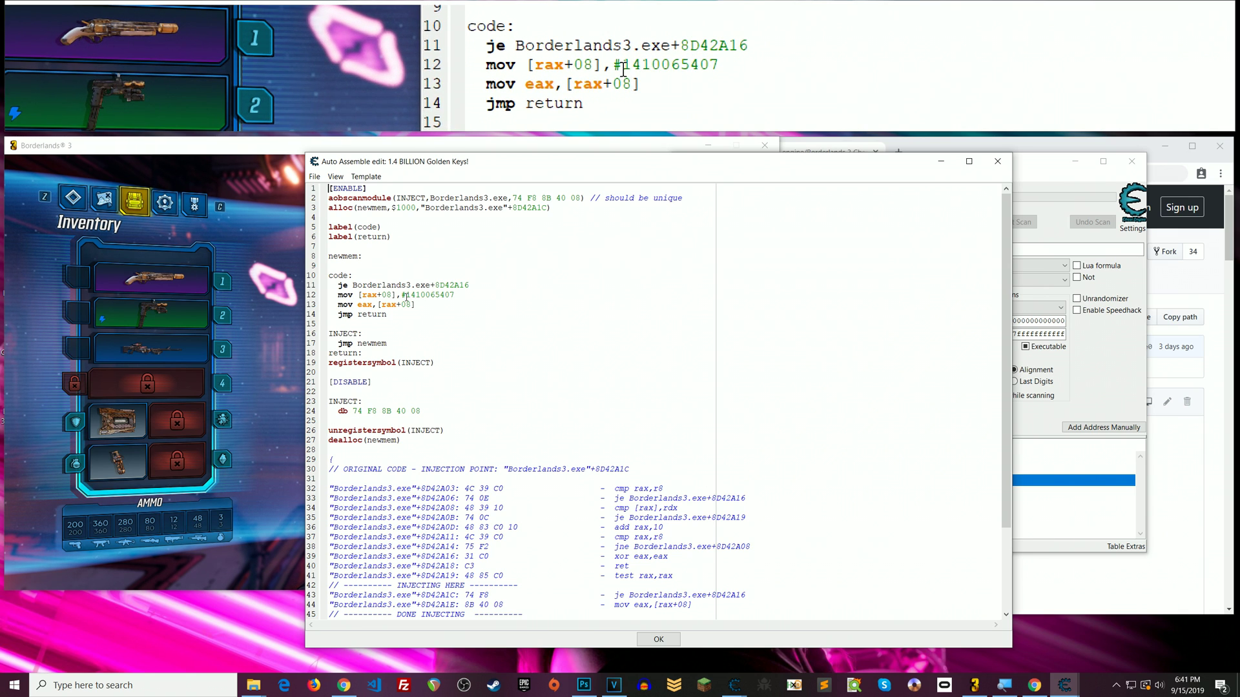
double_click(461, 295)
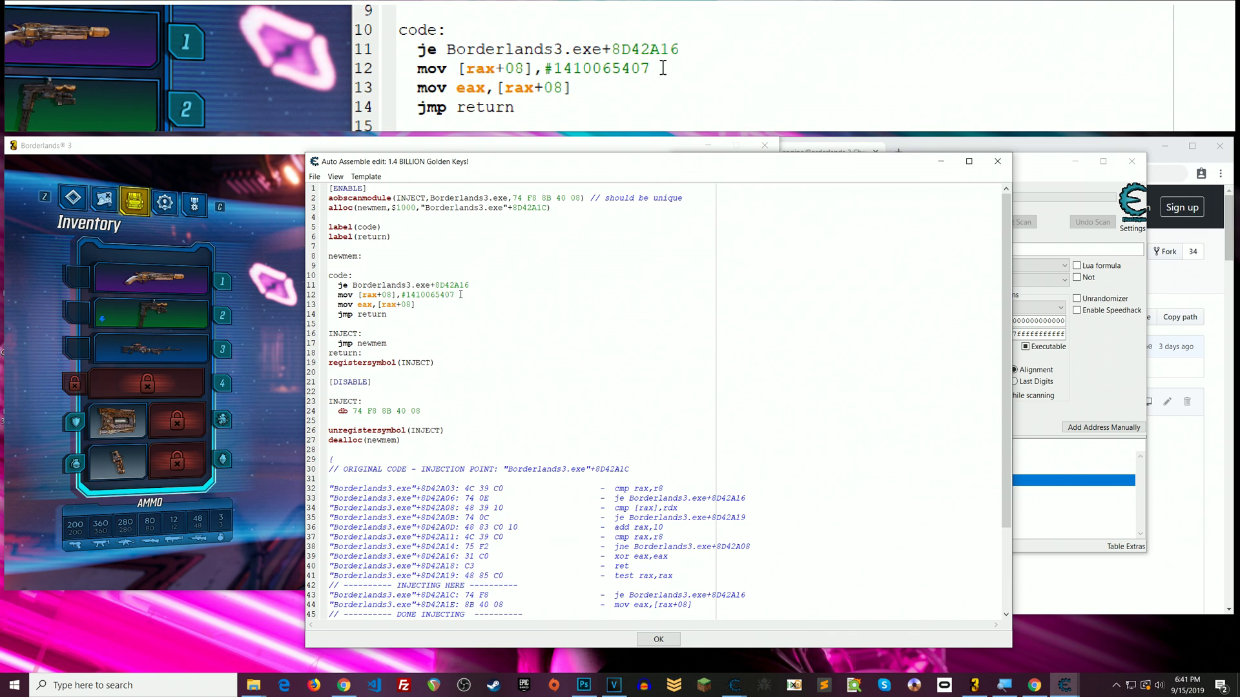
key(Left)
key(Left)
key(Left)
key(Left)
key(Left)
key(Left)
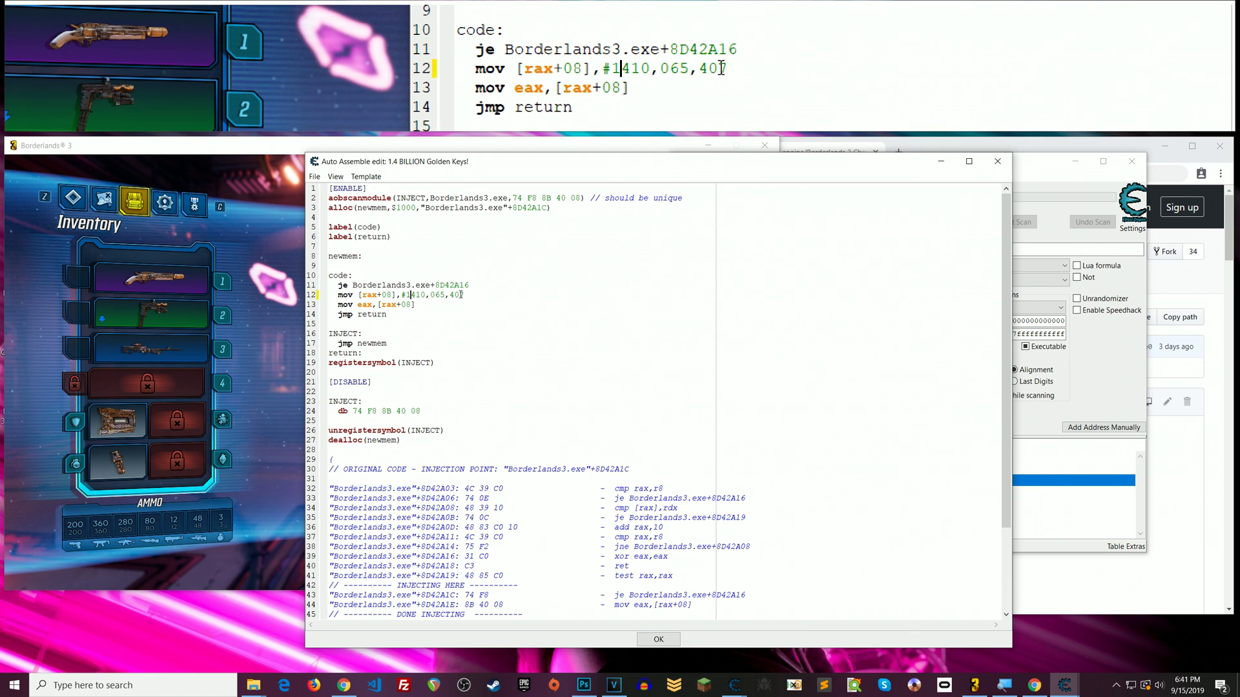
key(Left)
key(Left)
key(Left)
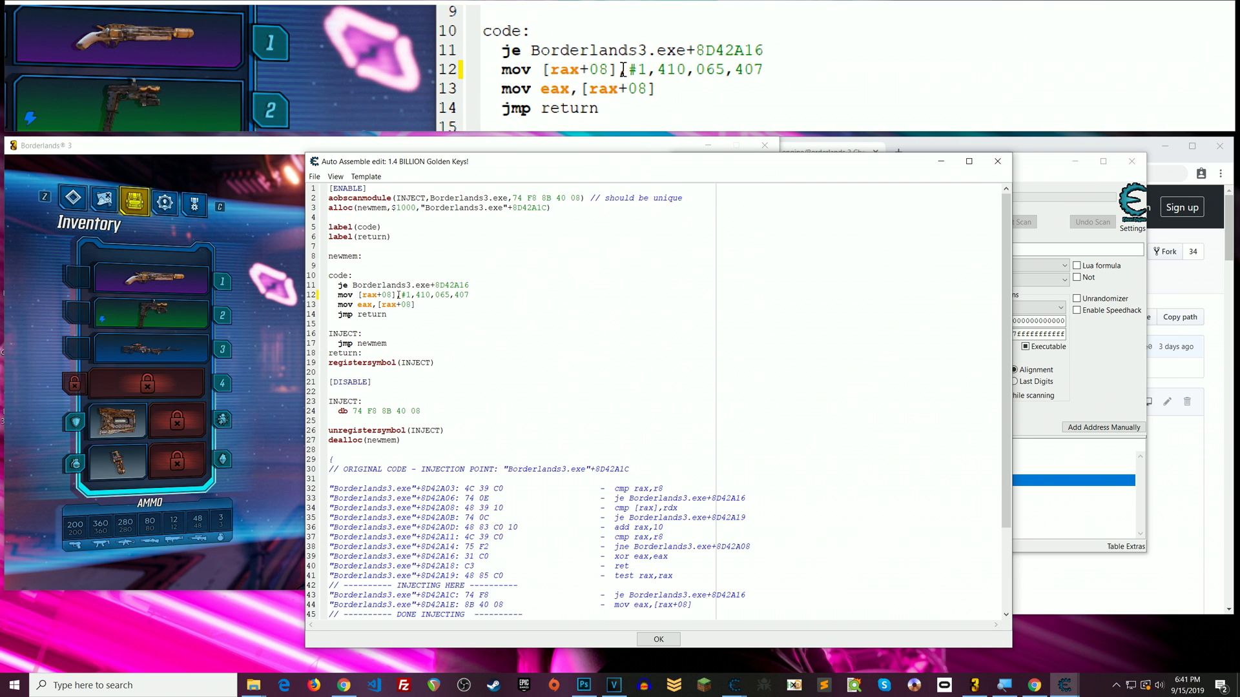
Step: Set the golden key amount on line 12 of the script to #100 and accept the edited script
drag(470, 295, 411, 295)
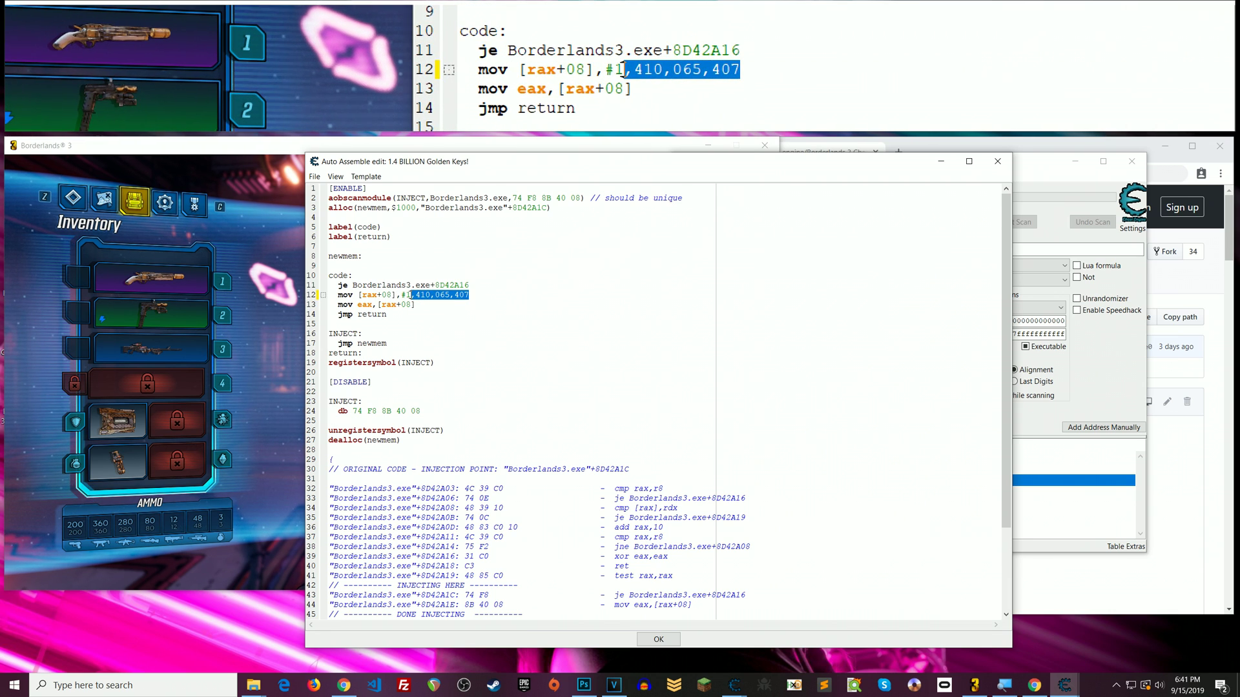
text(00)
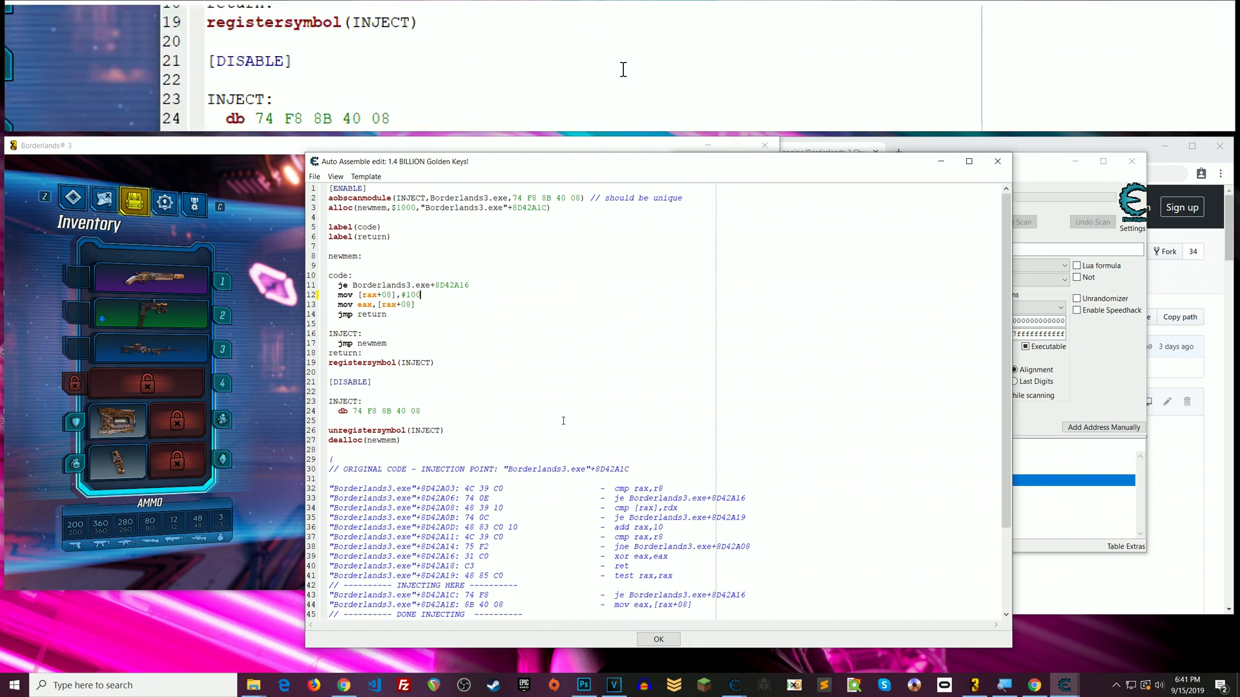
click(659, 639)
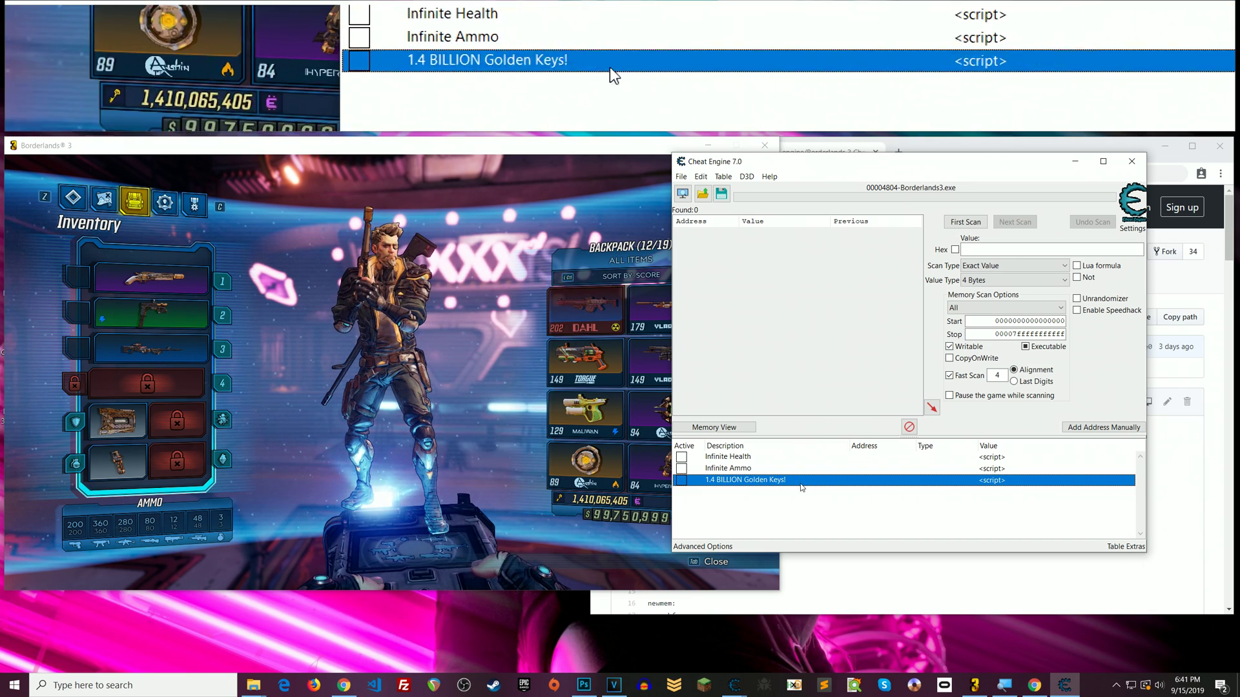
Step: Reopen the script of the 1.4 BILLION Golden Keys! entry, review the module offset in its alloc line and close the editor
double_click(990, 480)
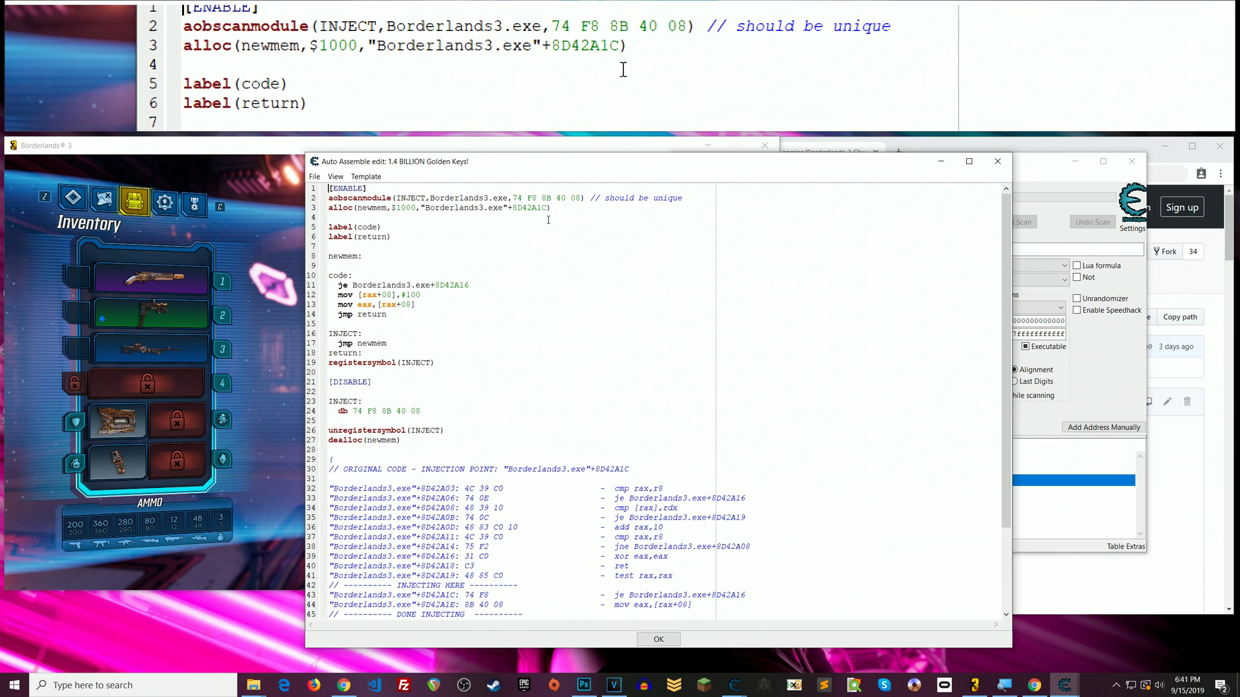
drag(424, 208, 505, 211)
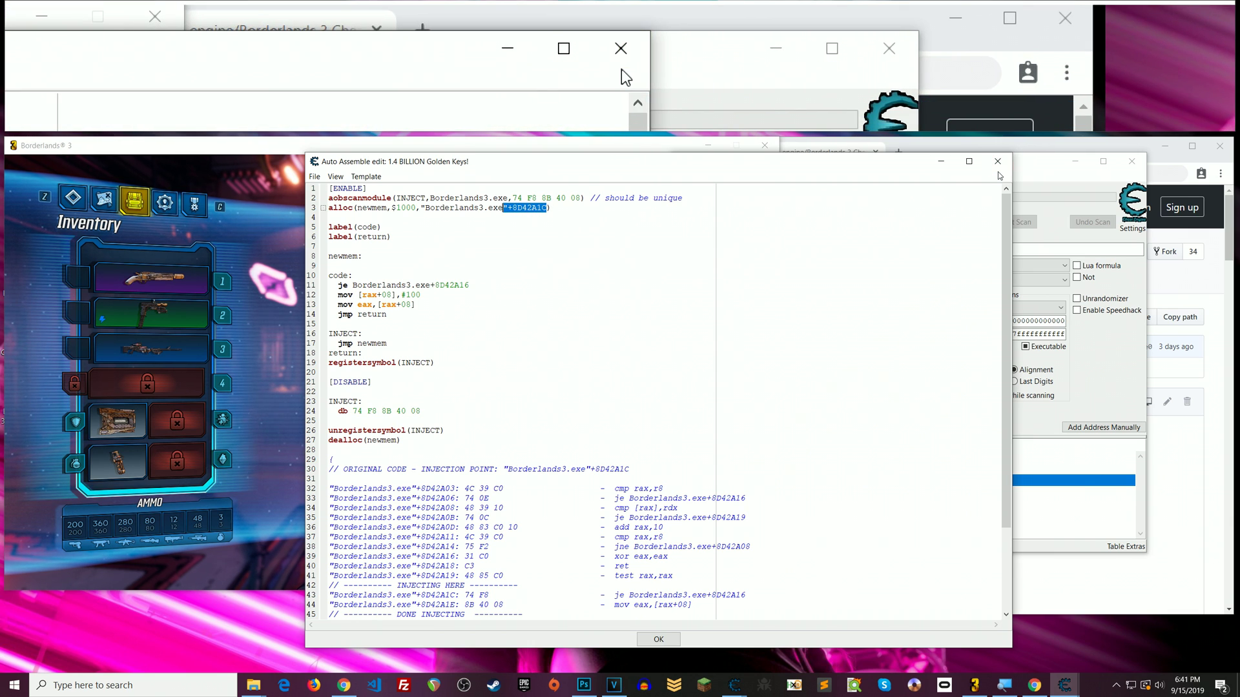
click(997, 161)
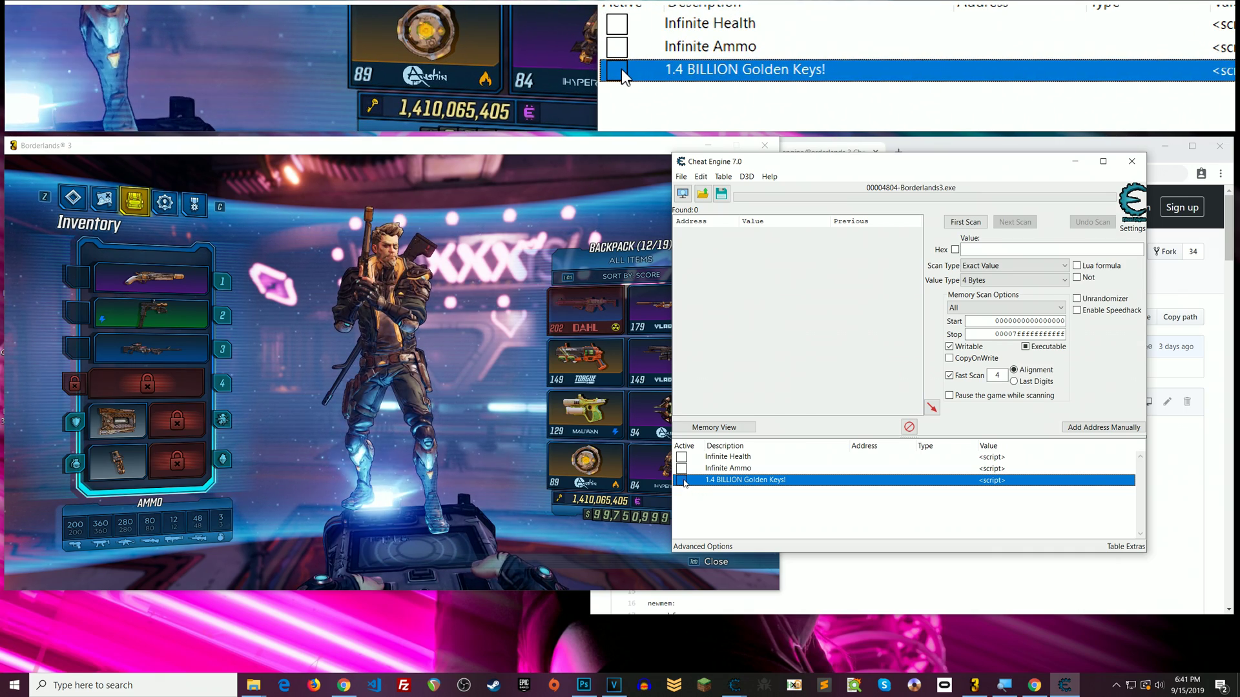
Step: Switch to Borderlands 3 and refresh the character's inventory by closing and reopening it to check the golden key count
click(589, 550)
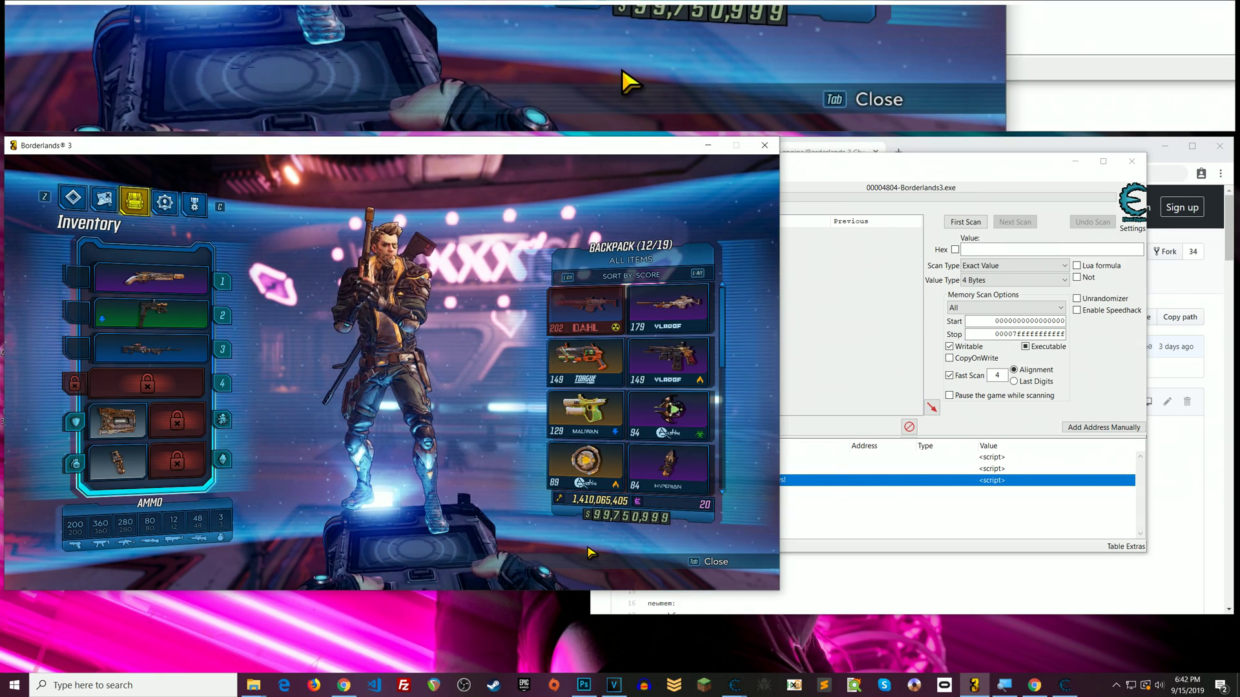
key(Tab)
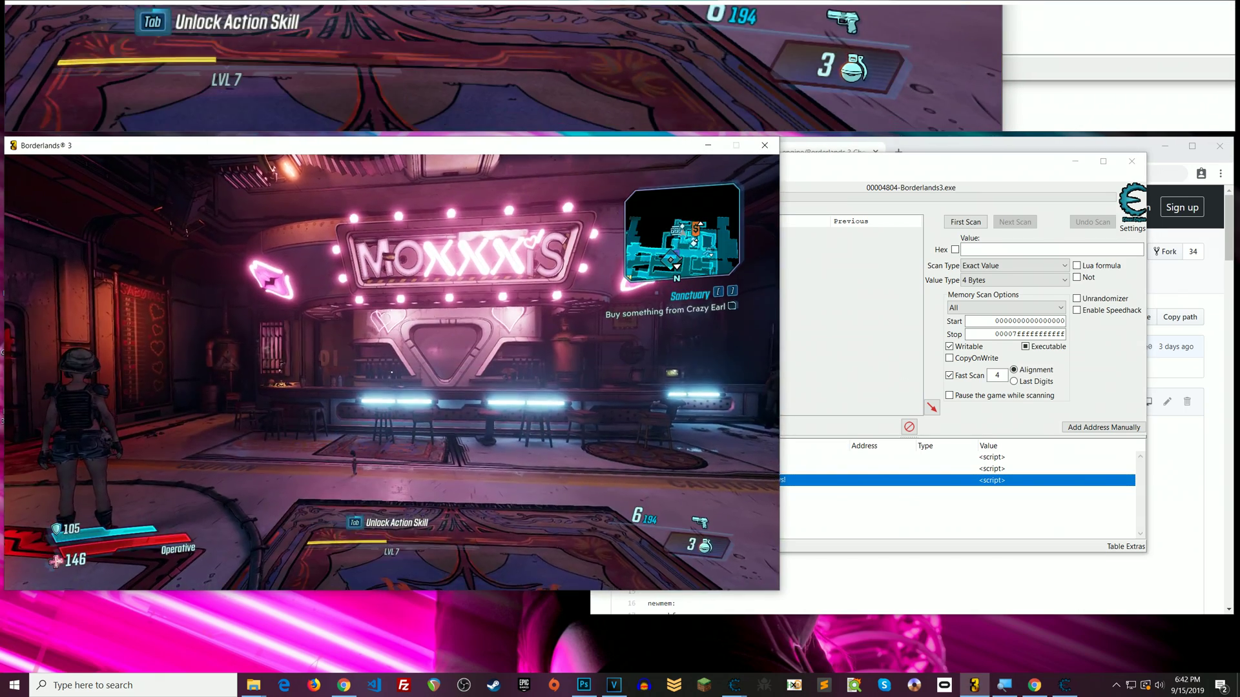
key(Tab)
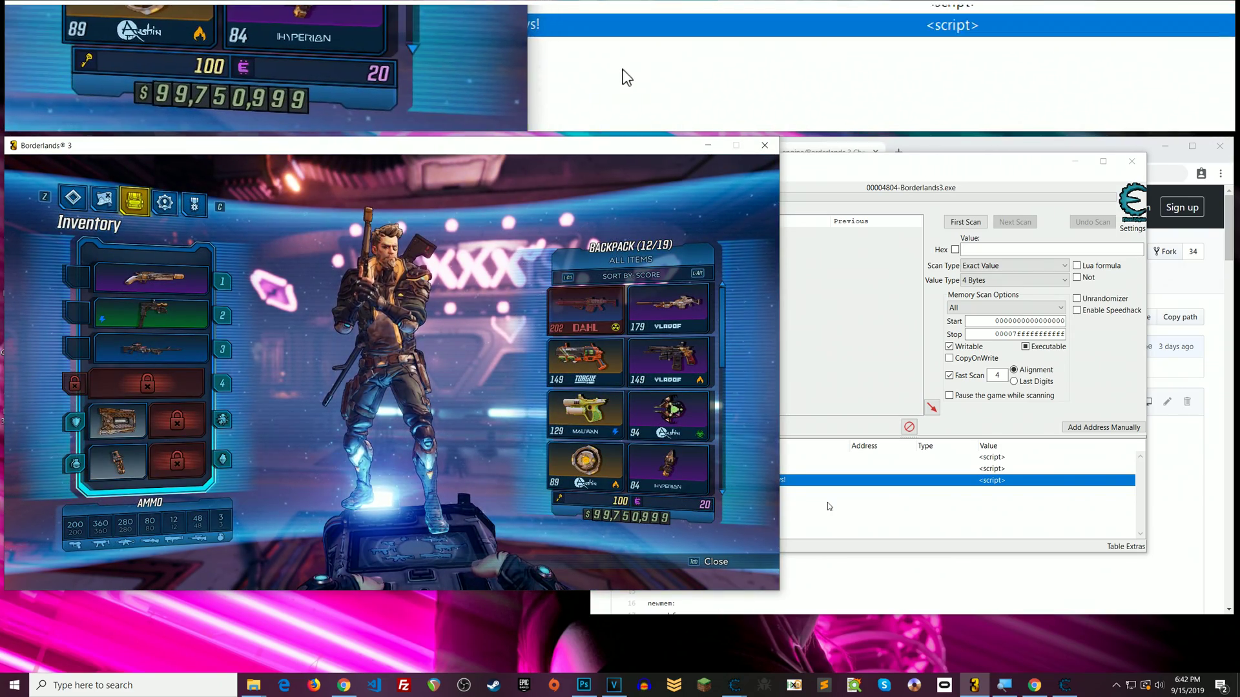
click(827, 502)
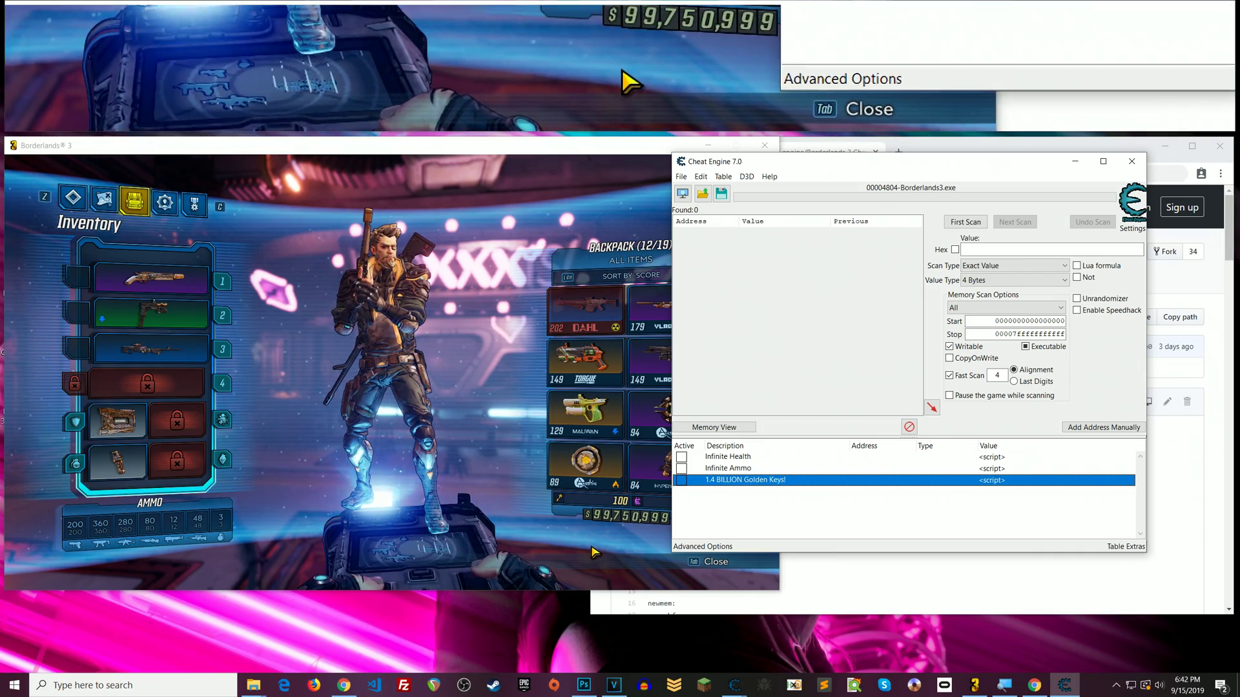
click(586, 558)
key(Tab)
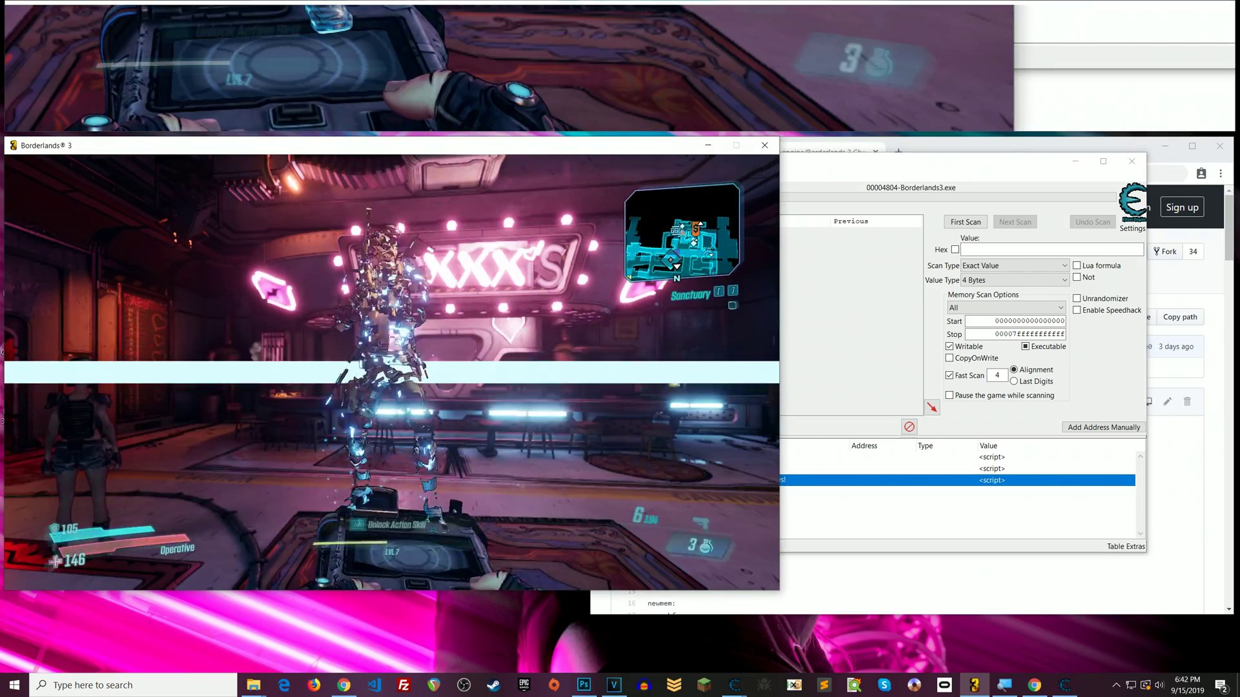
key(Tab)
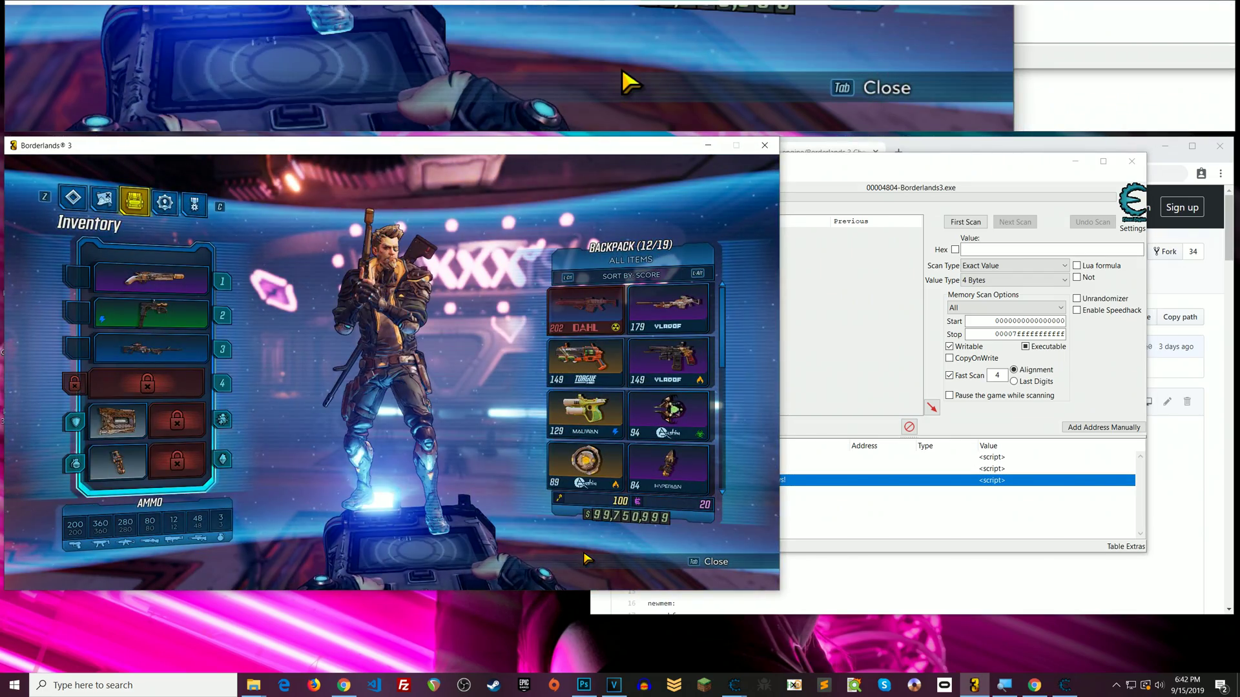
double_click(1004, 480)
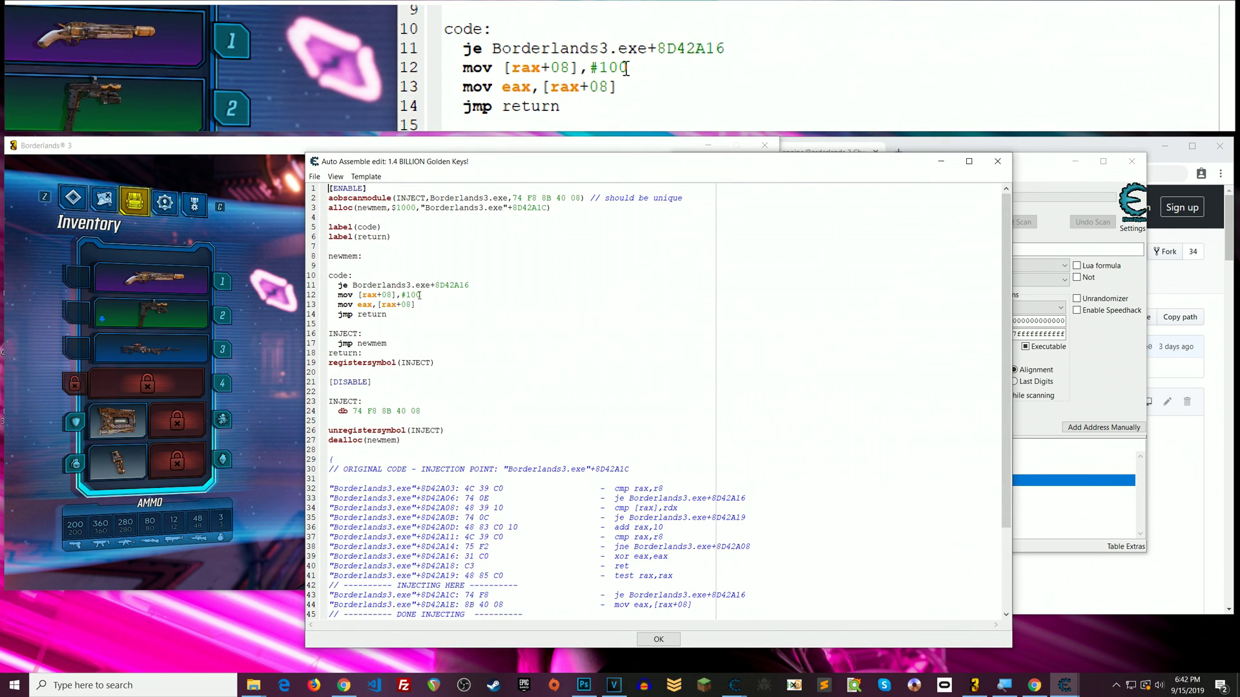
drag(421, 295, 411, 295)
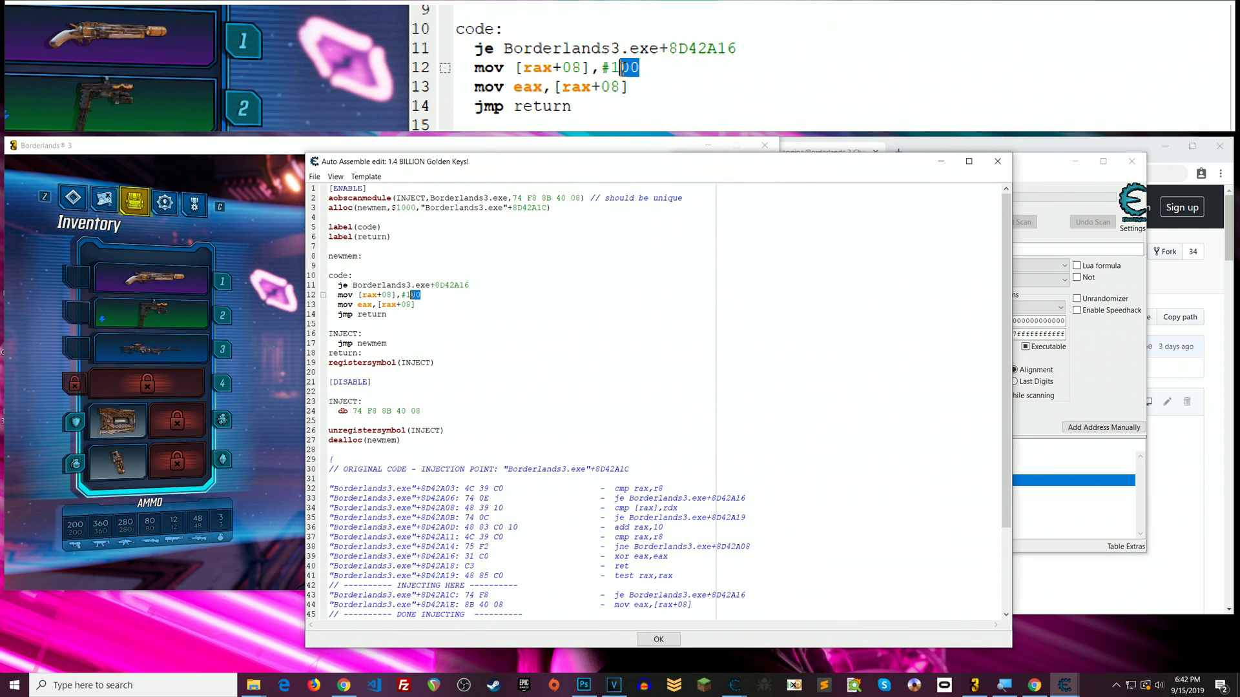
text(0000000)
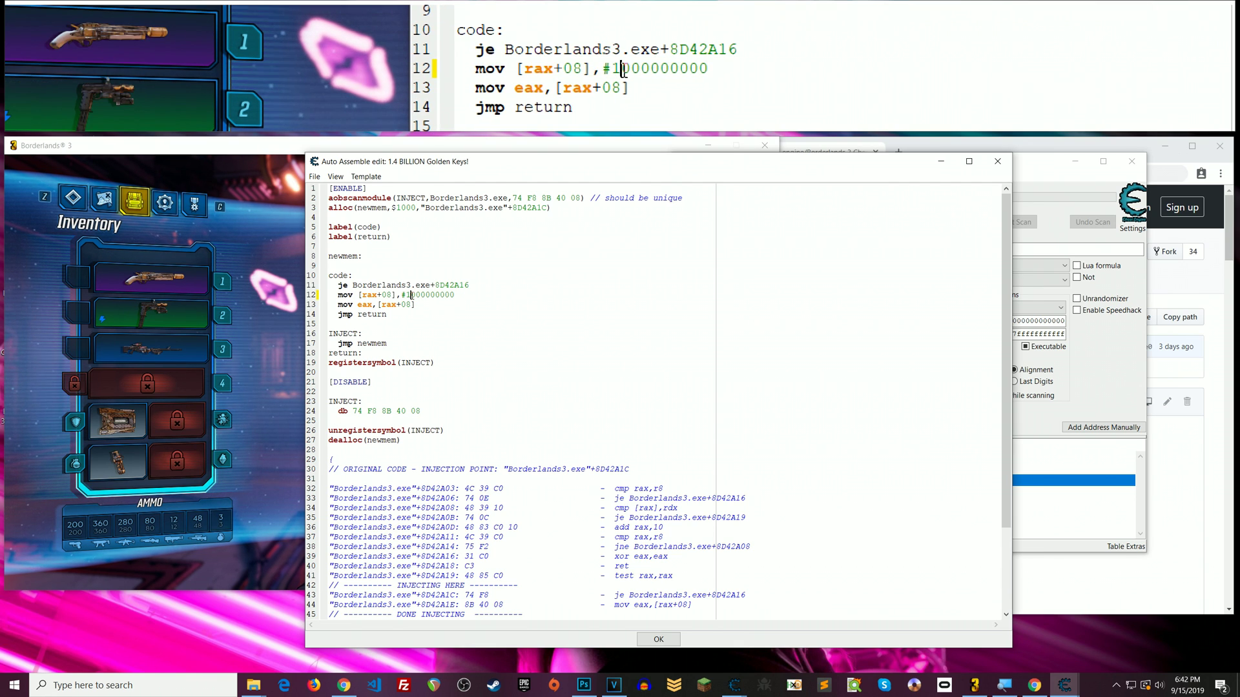
key(Delete)
text(4)
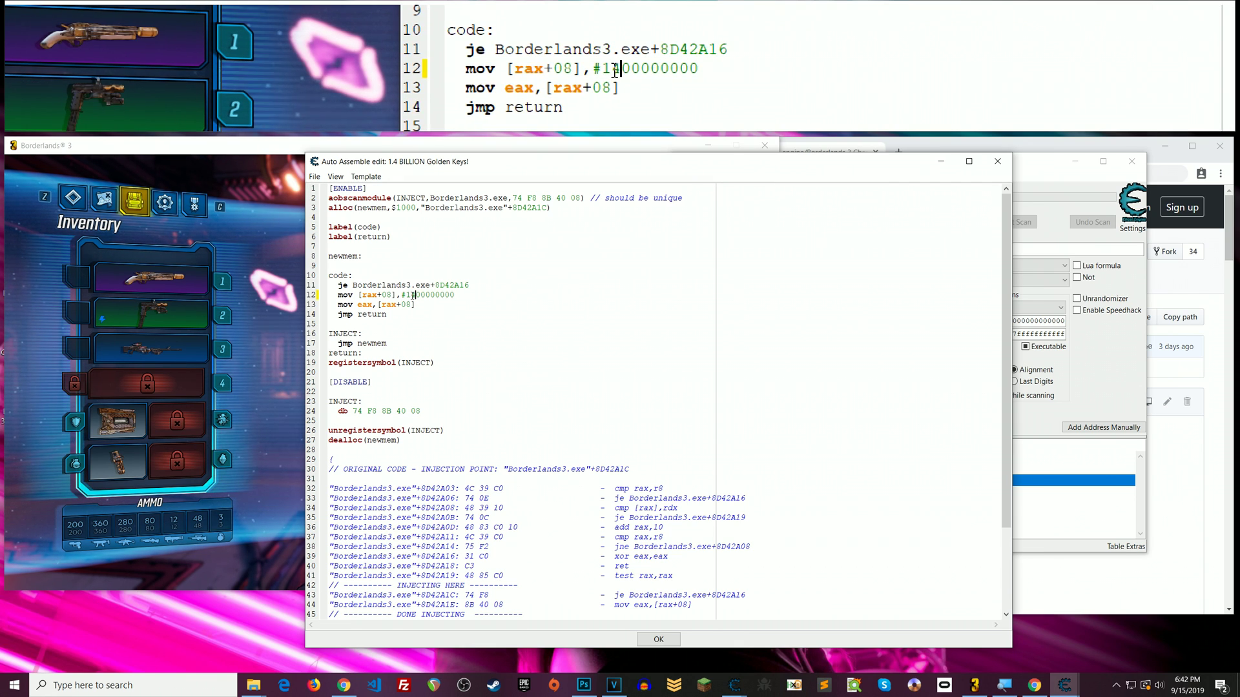
click(658, 639)
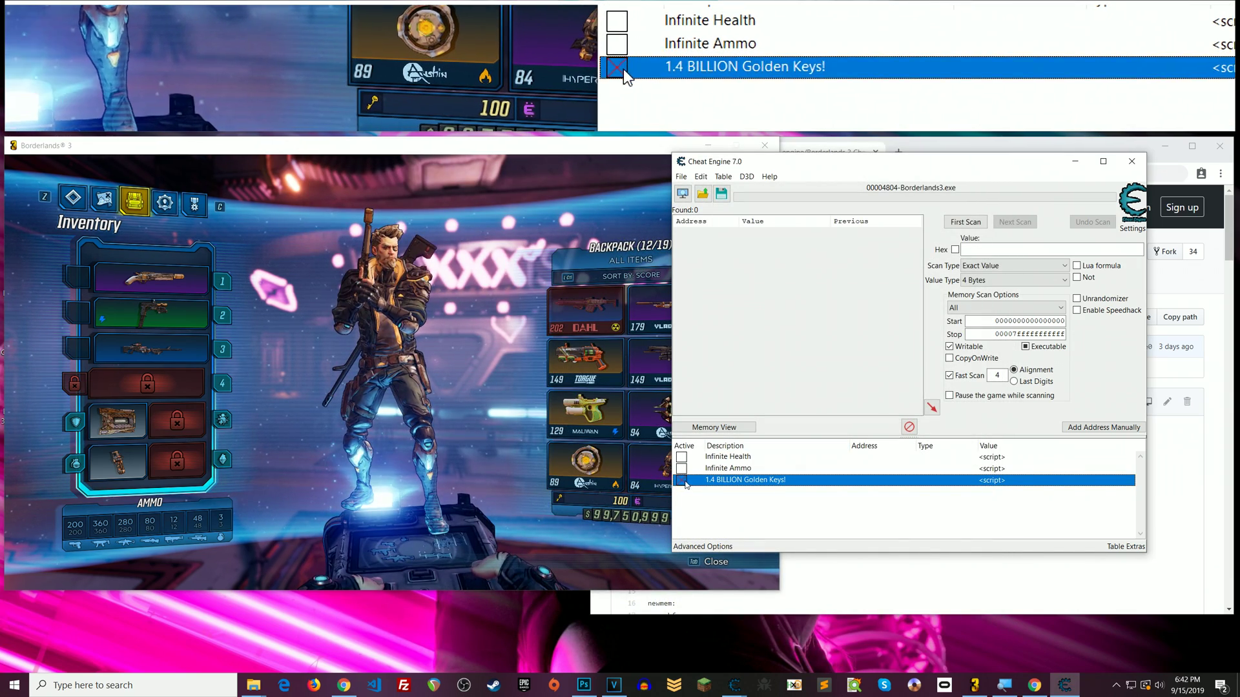
Step: Return to Borderlands 3 and reopen the inventory to check whether the edited golden key amount is applied
click(573, 545)
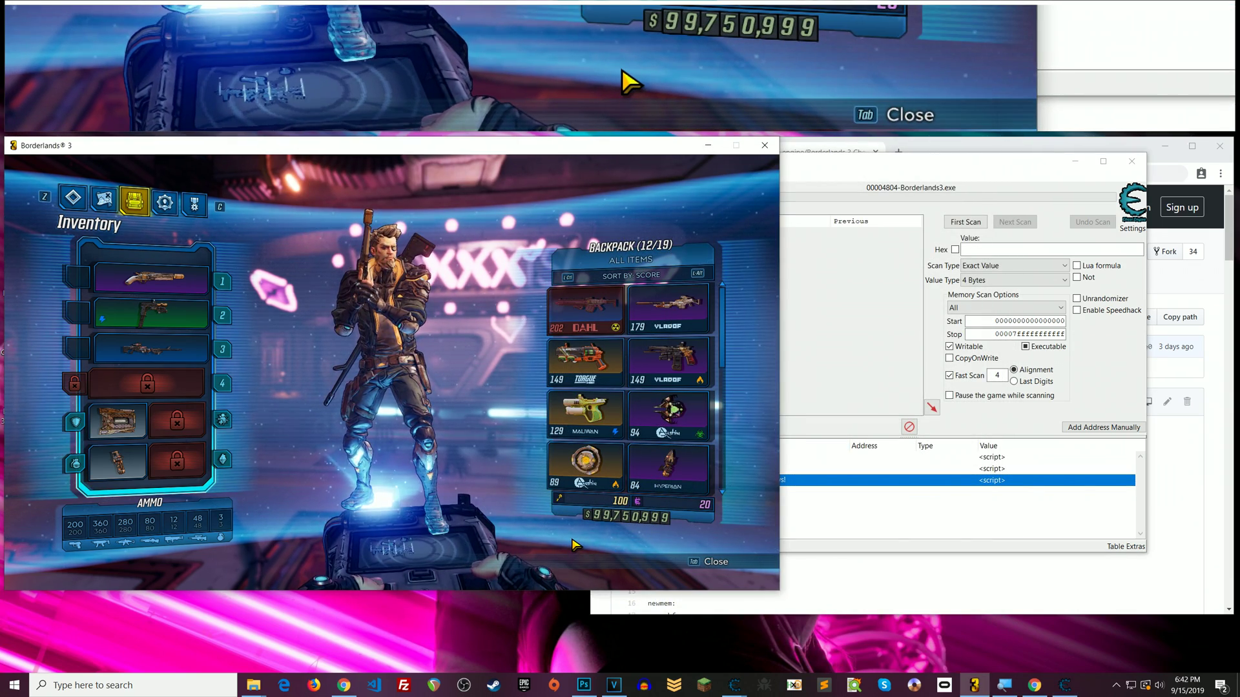
key(Tab)
key(Tab)
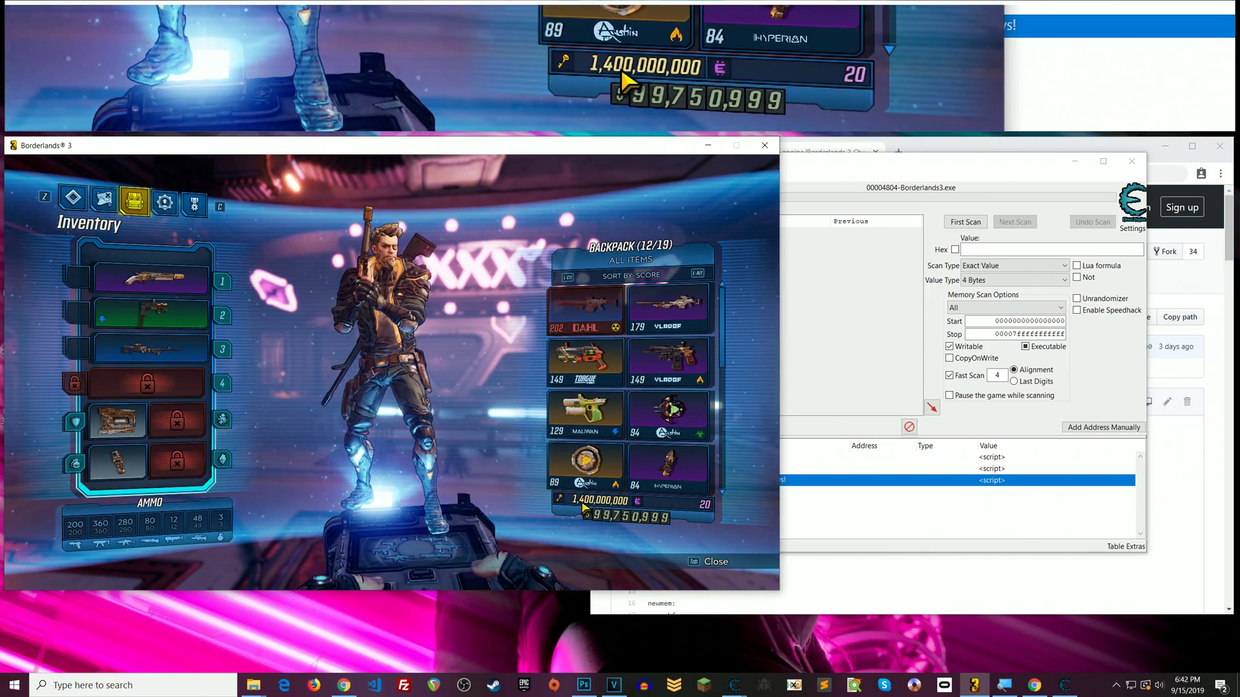
Step: Switch to Cheat Engine, move its window slightly away from the game and select the 1.4 BILLION Golden Keys! entry
click(820, 517)
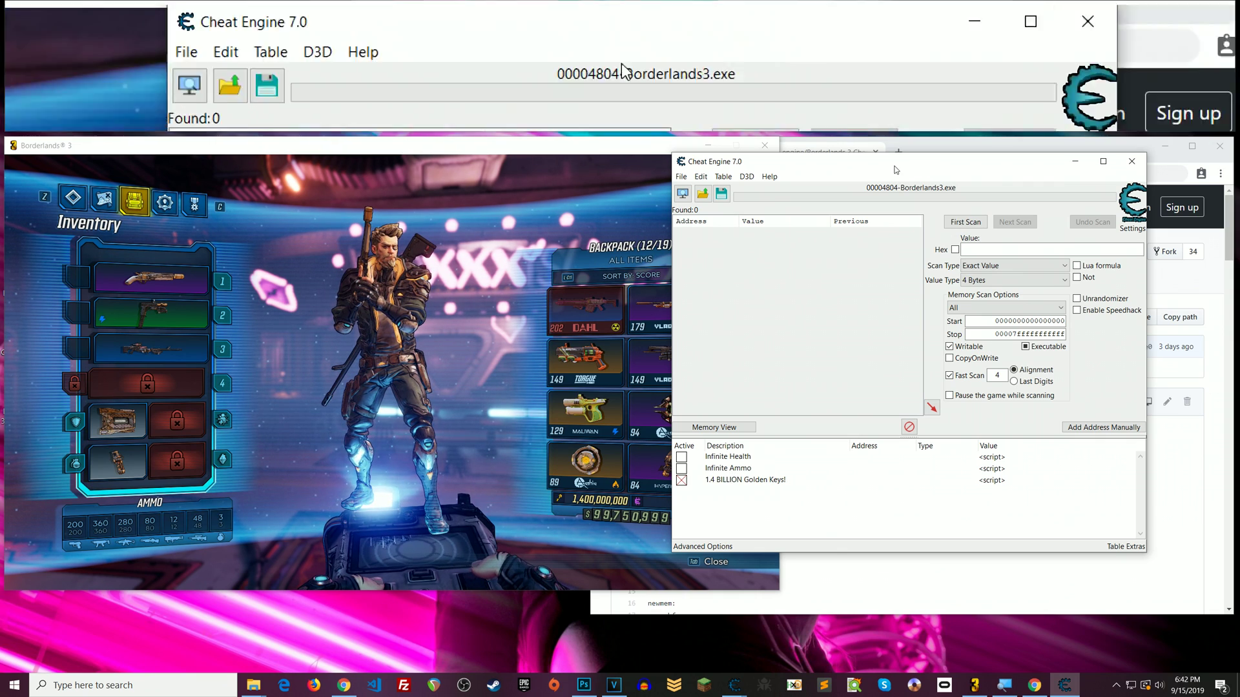
mouse_move(896, 169)
mouse_down()
mouse_move(925, 164)
mouse_move(917, 175)
mouse_up()
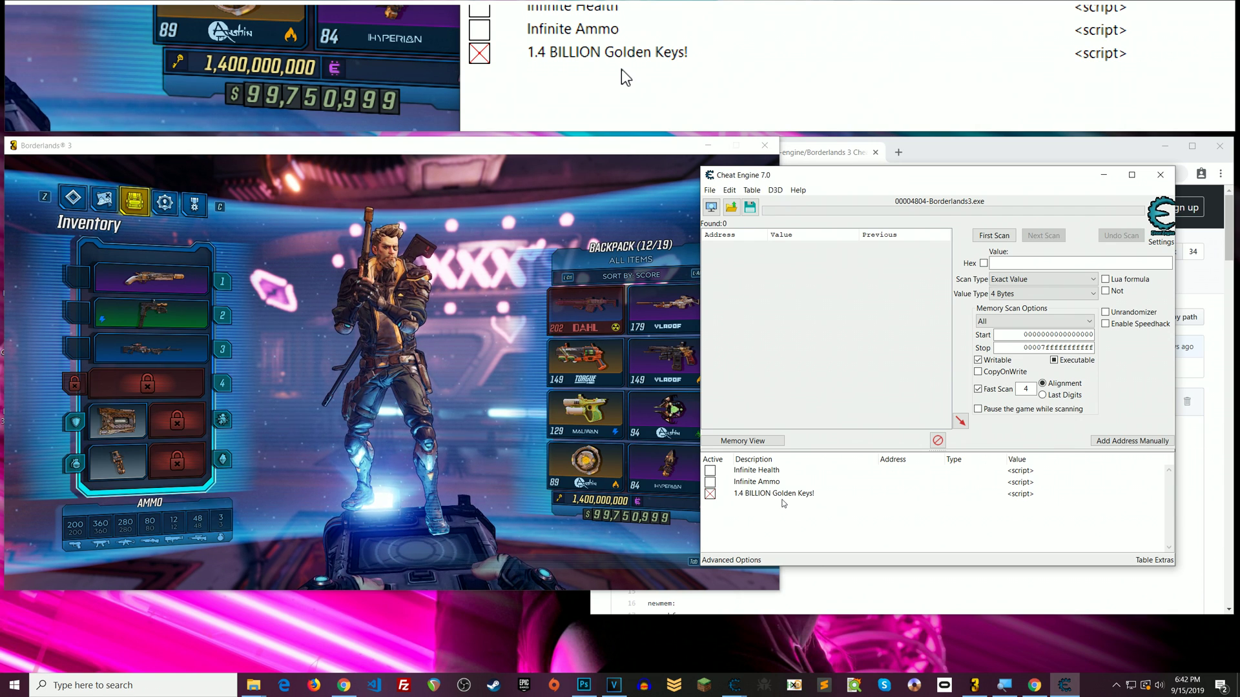
click(1011, 496)
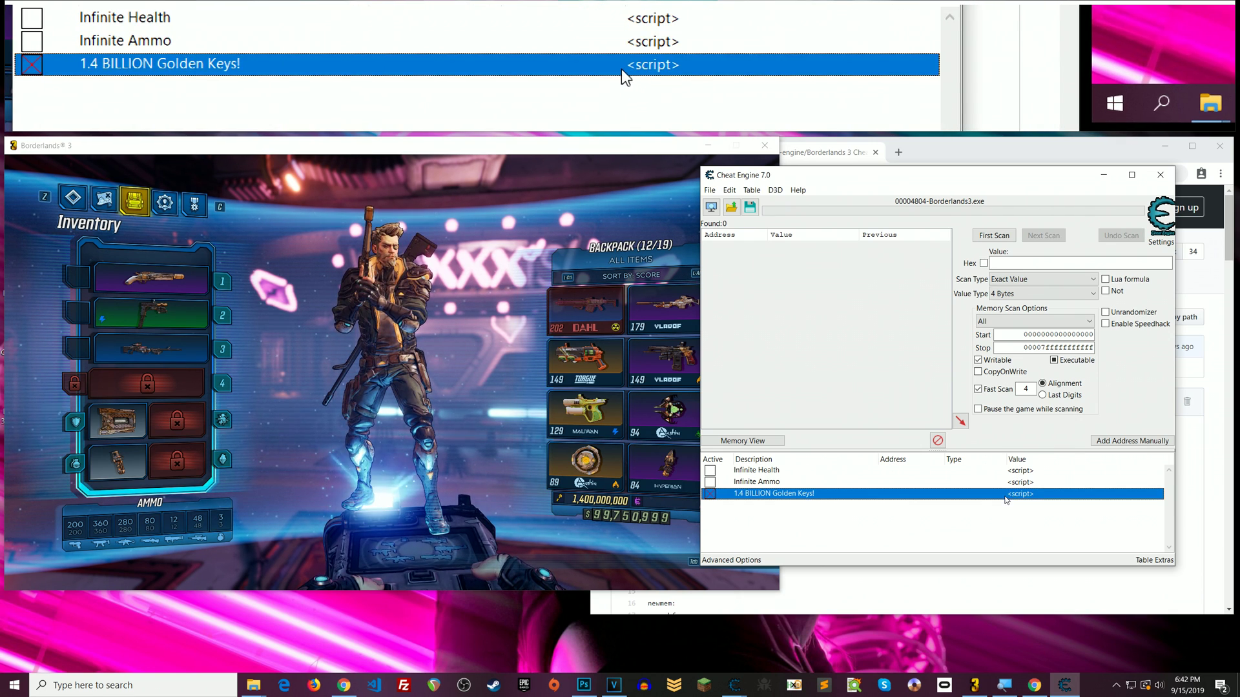